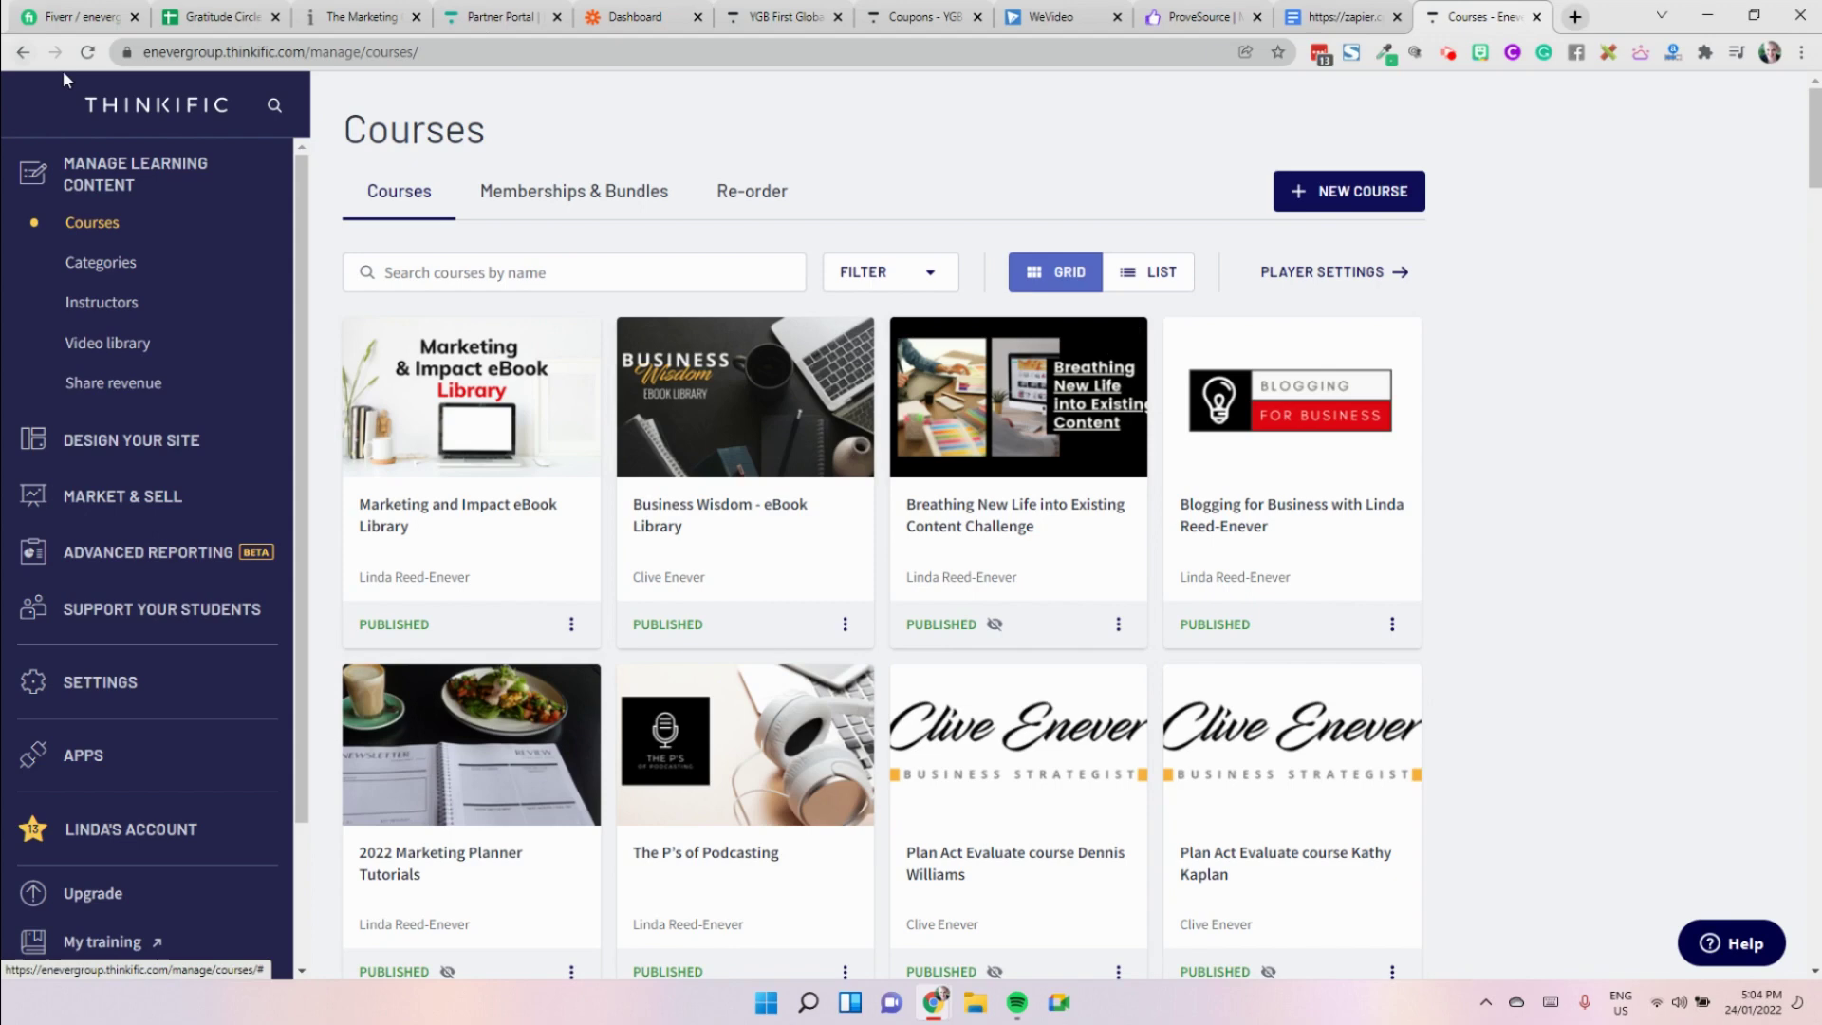
- Open the Video library under Manage Learning Content in the sidebar
left_click(113, 342)
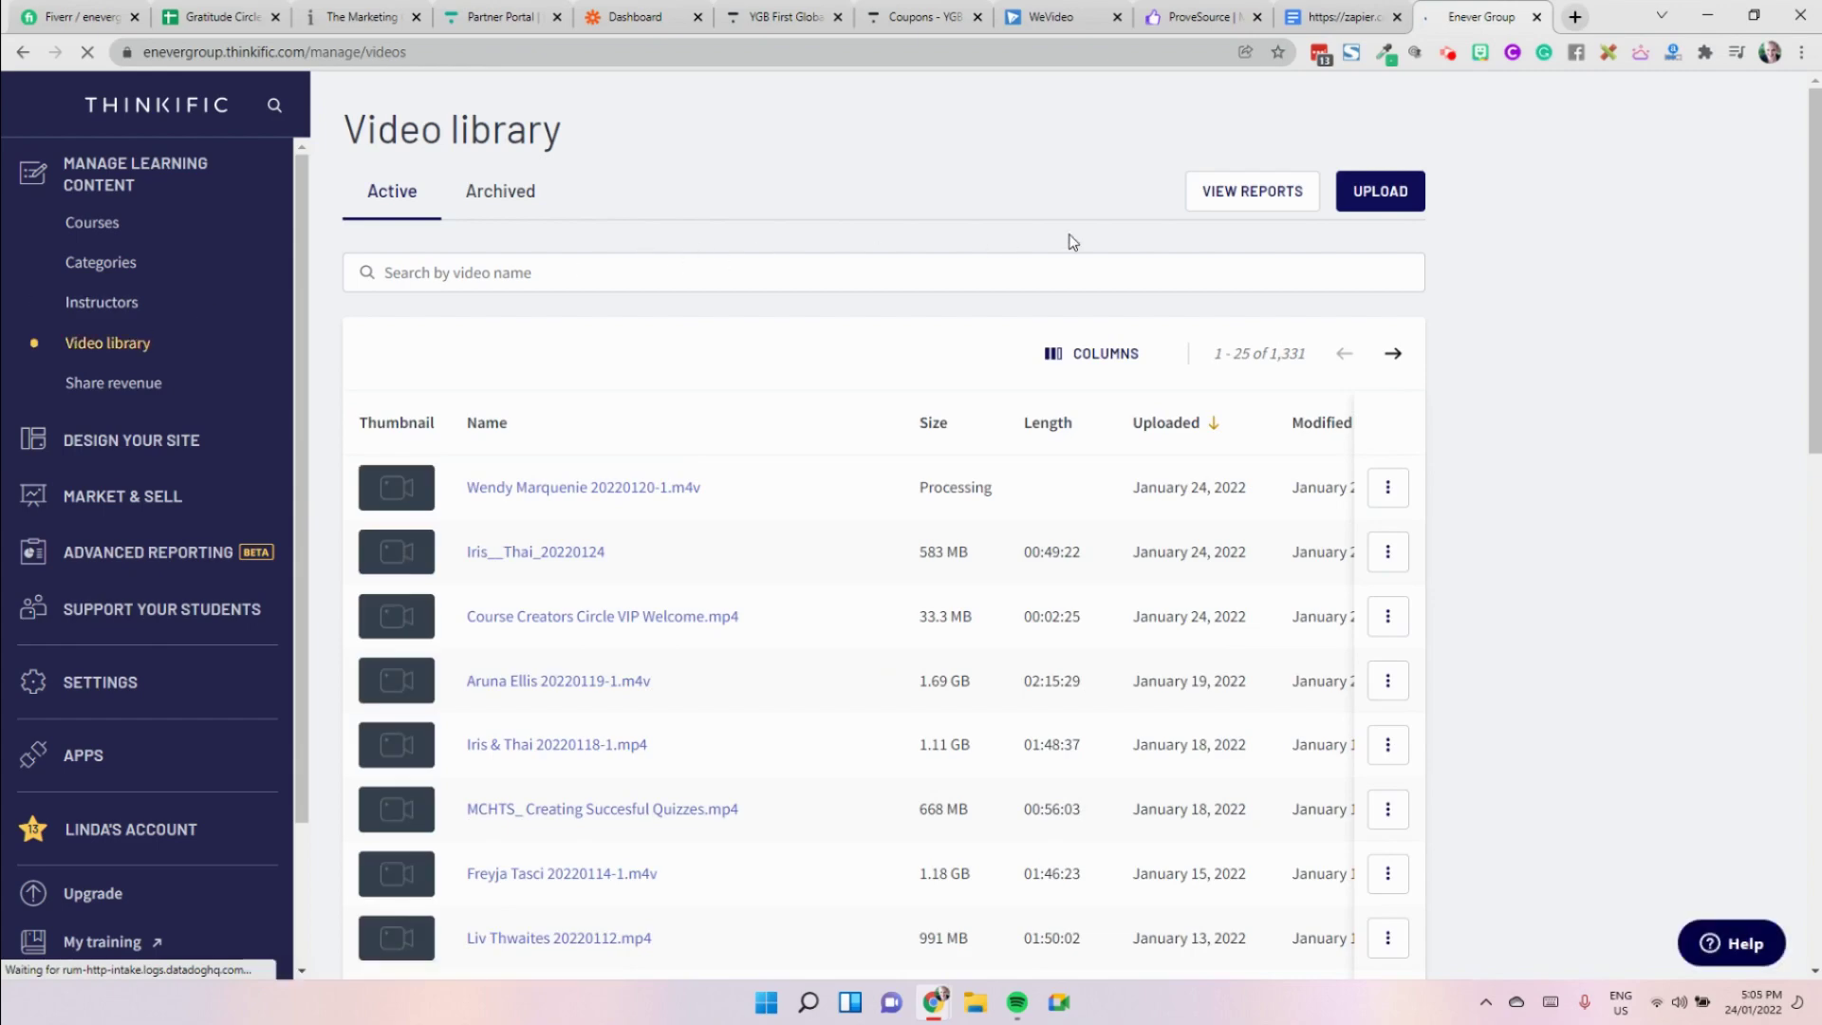
- Start a new video upload, switch the source from the computer to Google Drive, and reach Google sign-in
left_click(1372, 190)
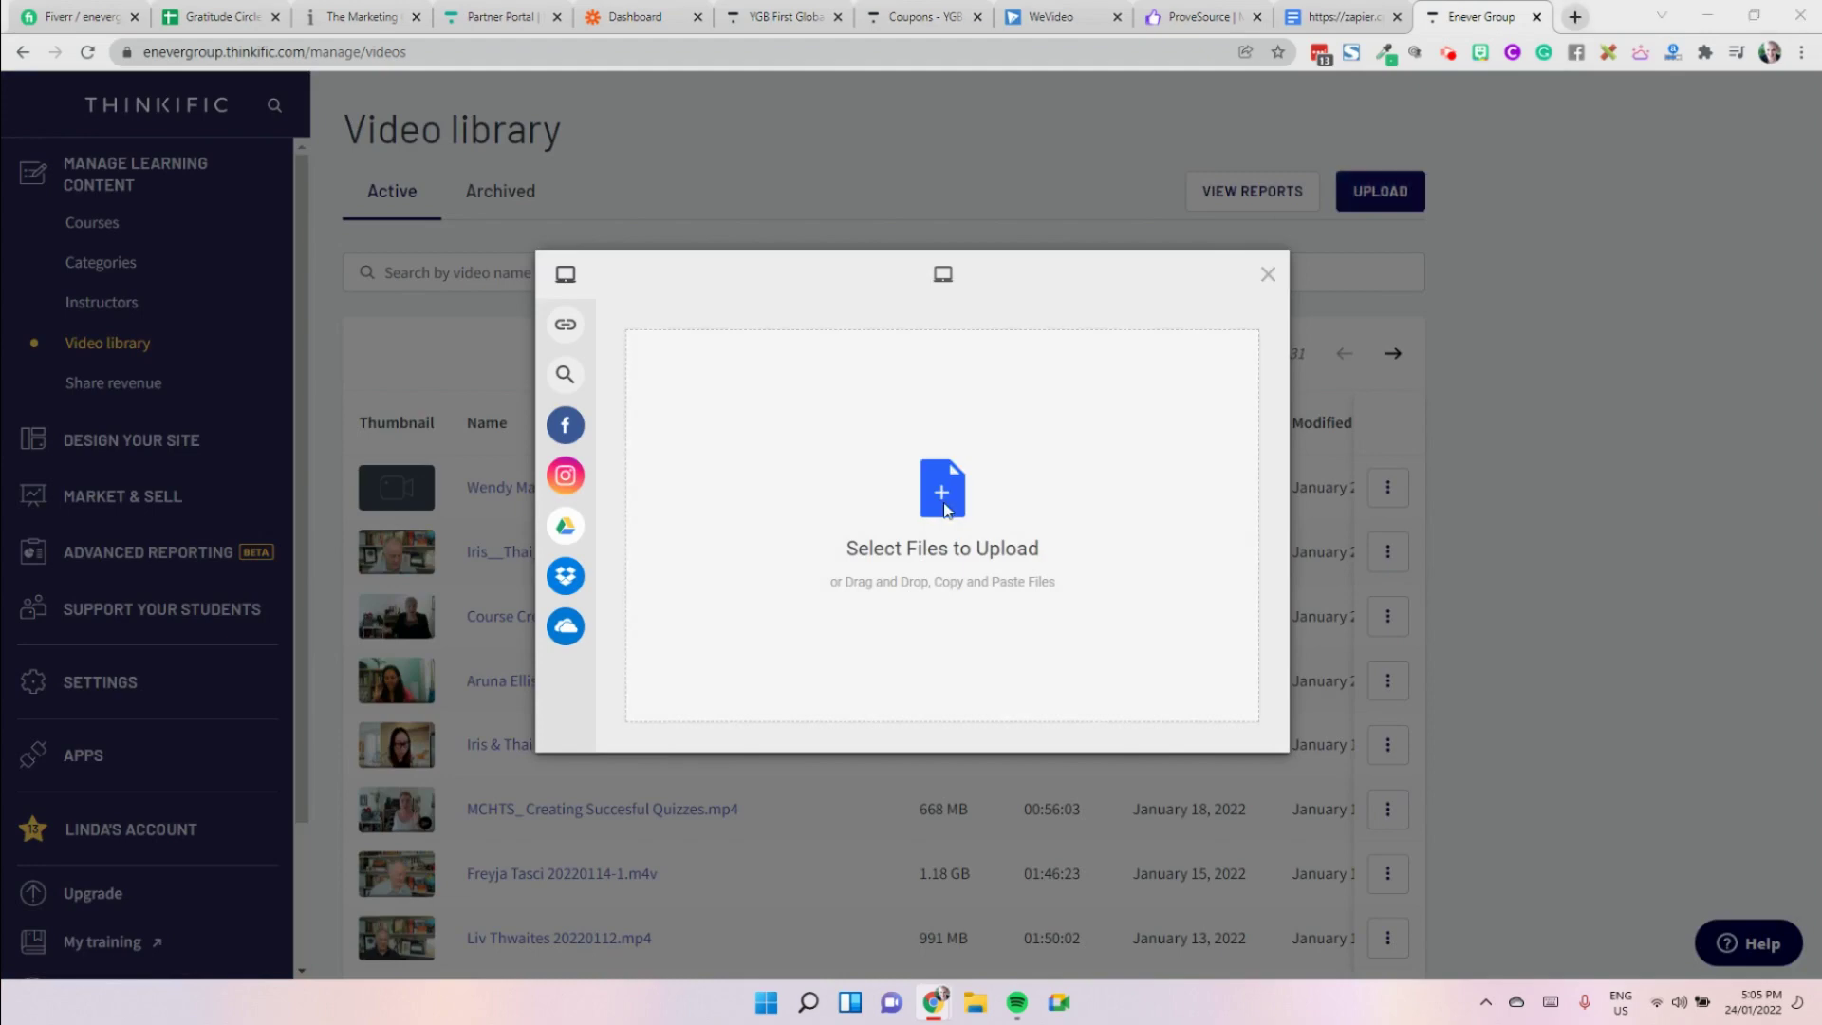
left_click(945, 509)
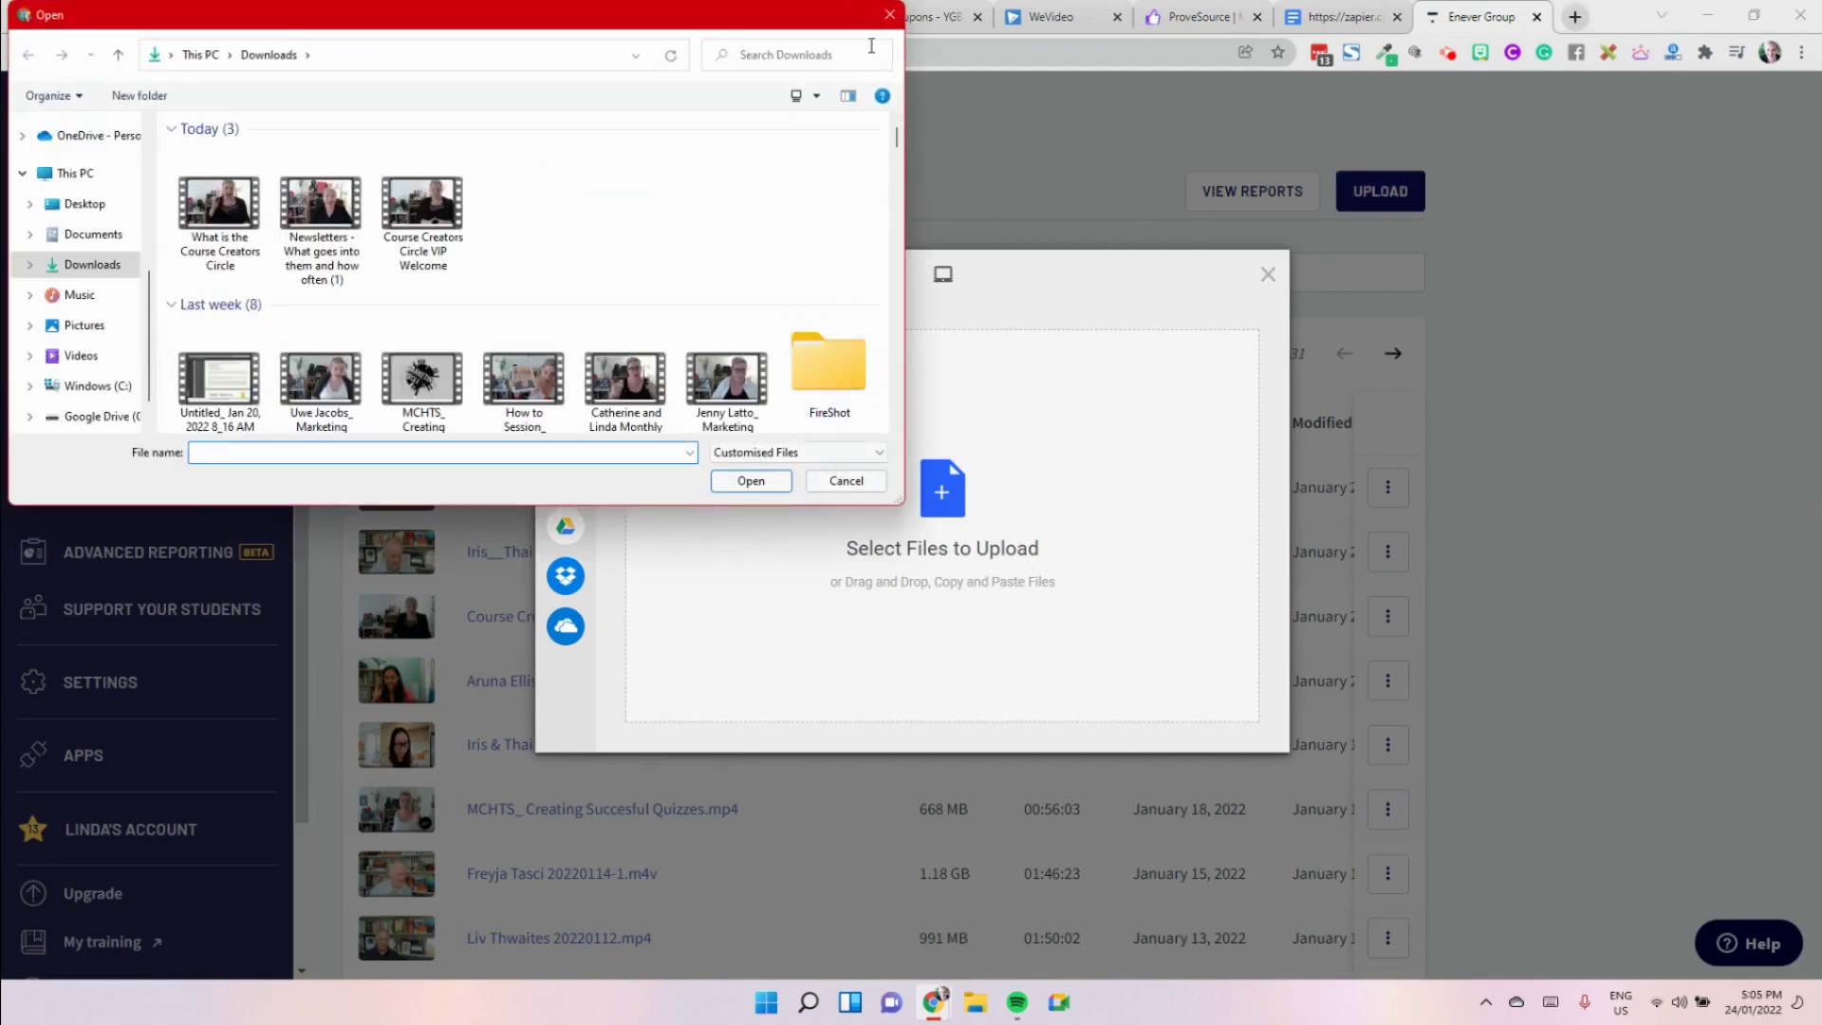
left_click(890, 14)
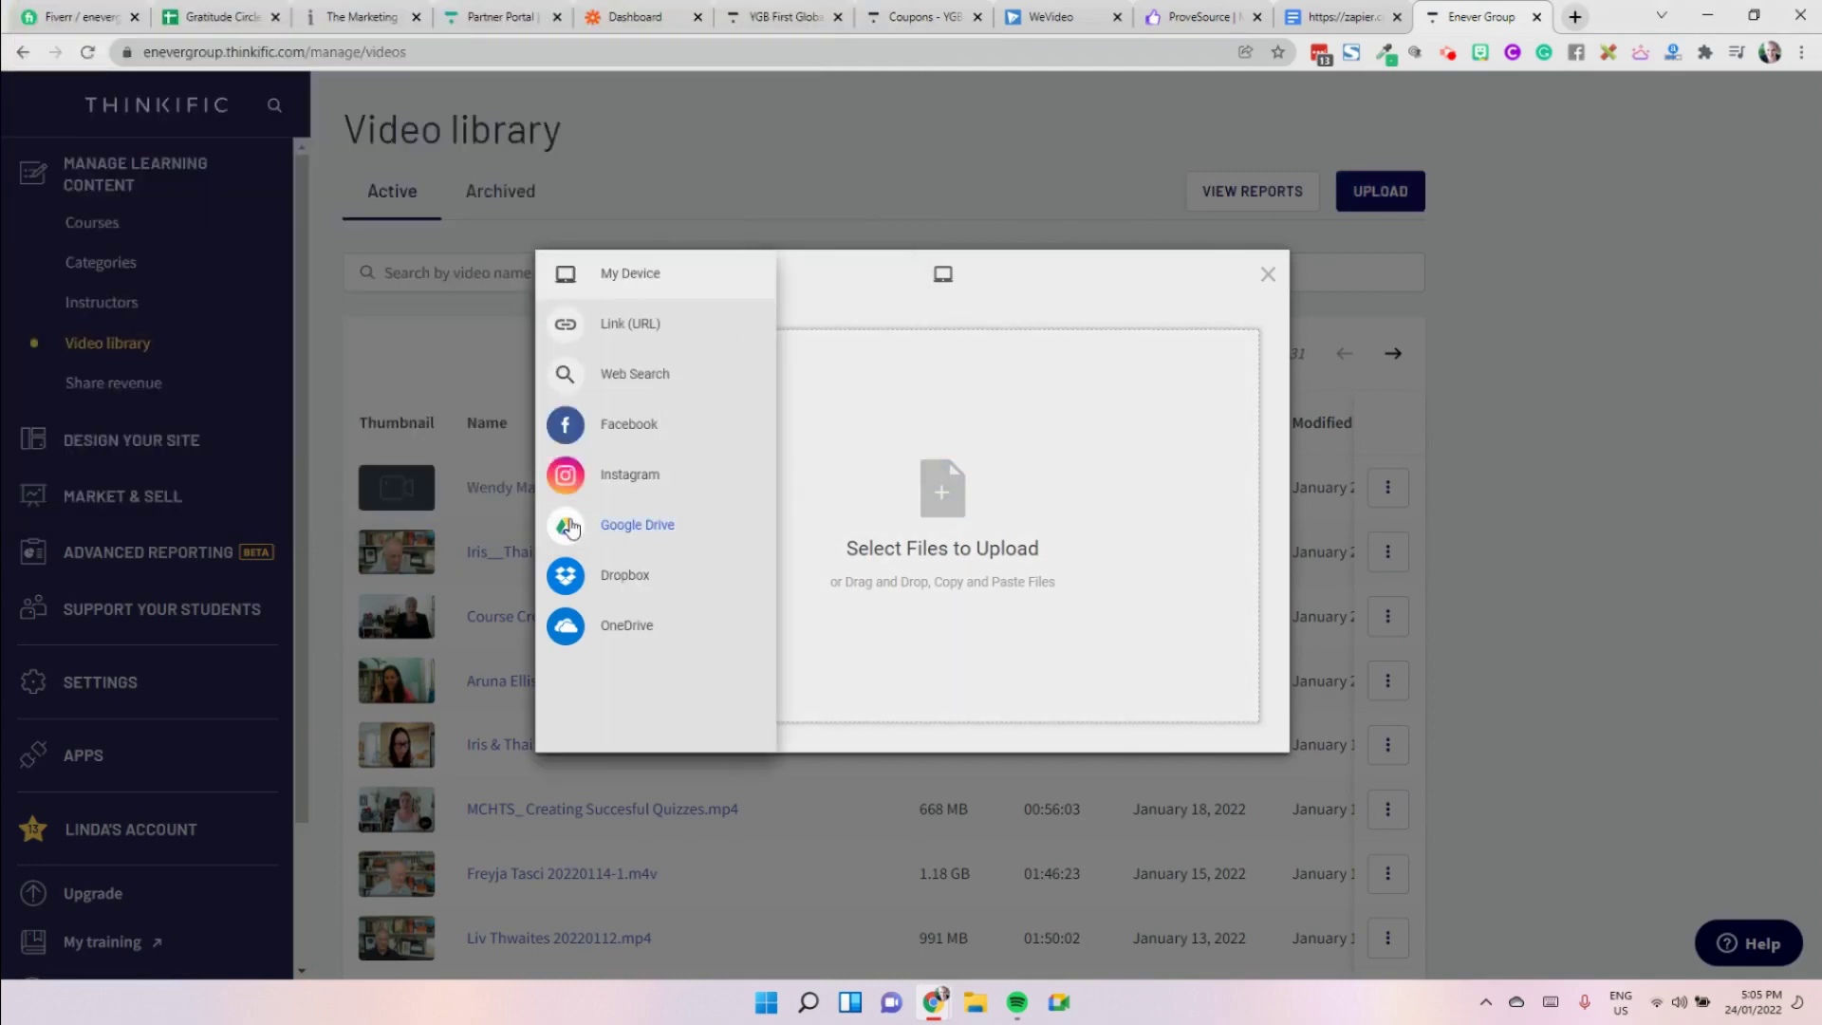
left_click(570, 529)
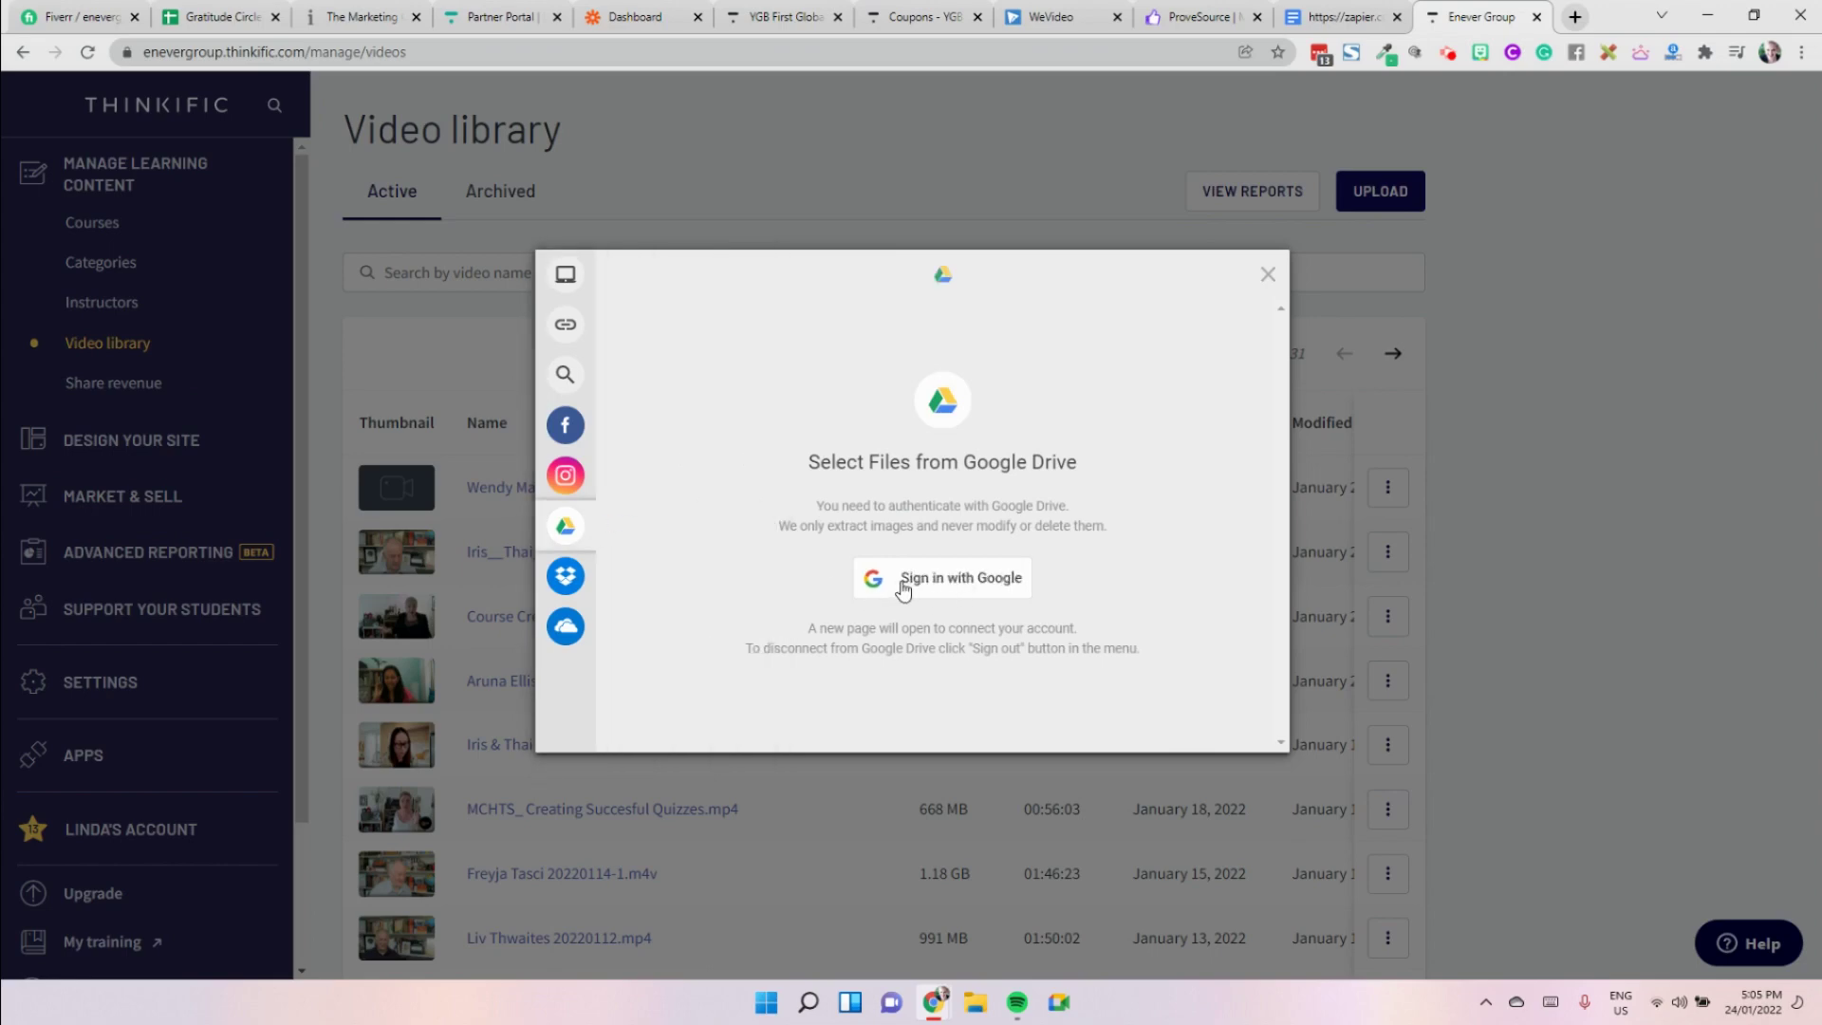
mouse_move(596, 579)
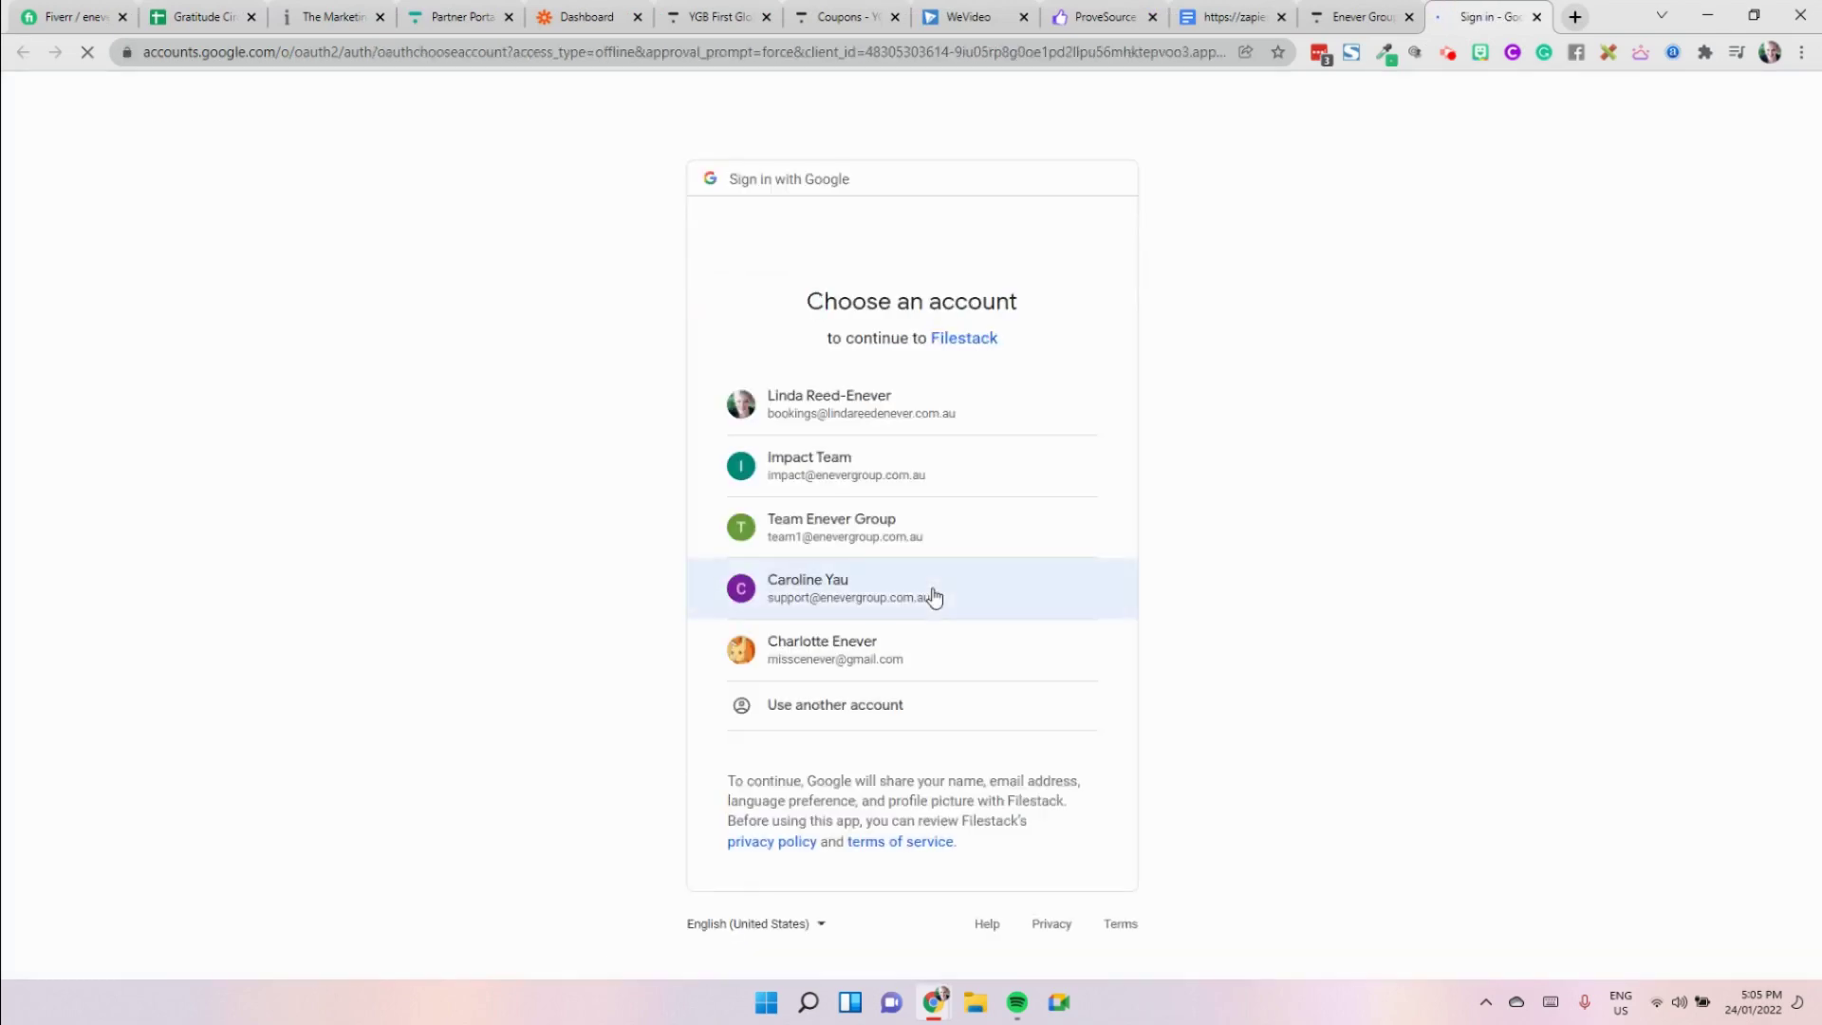
- Sign in with the business Google account and allow Filestack to access Drive files
left_click(917, 397)
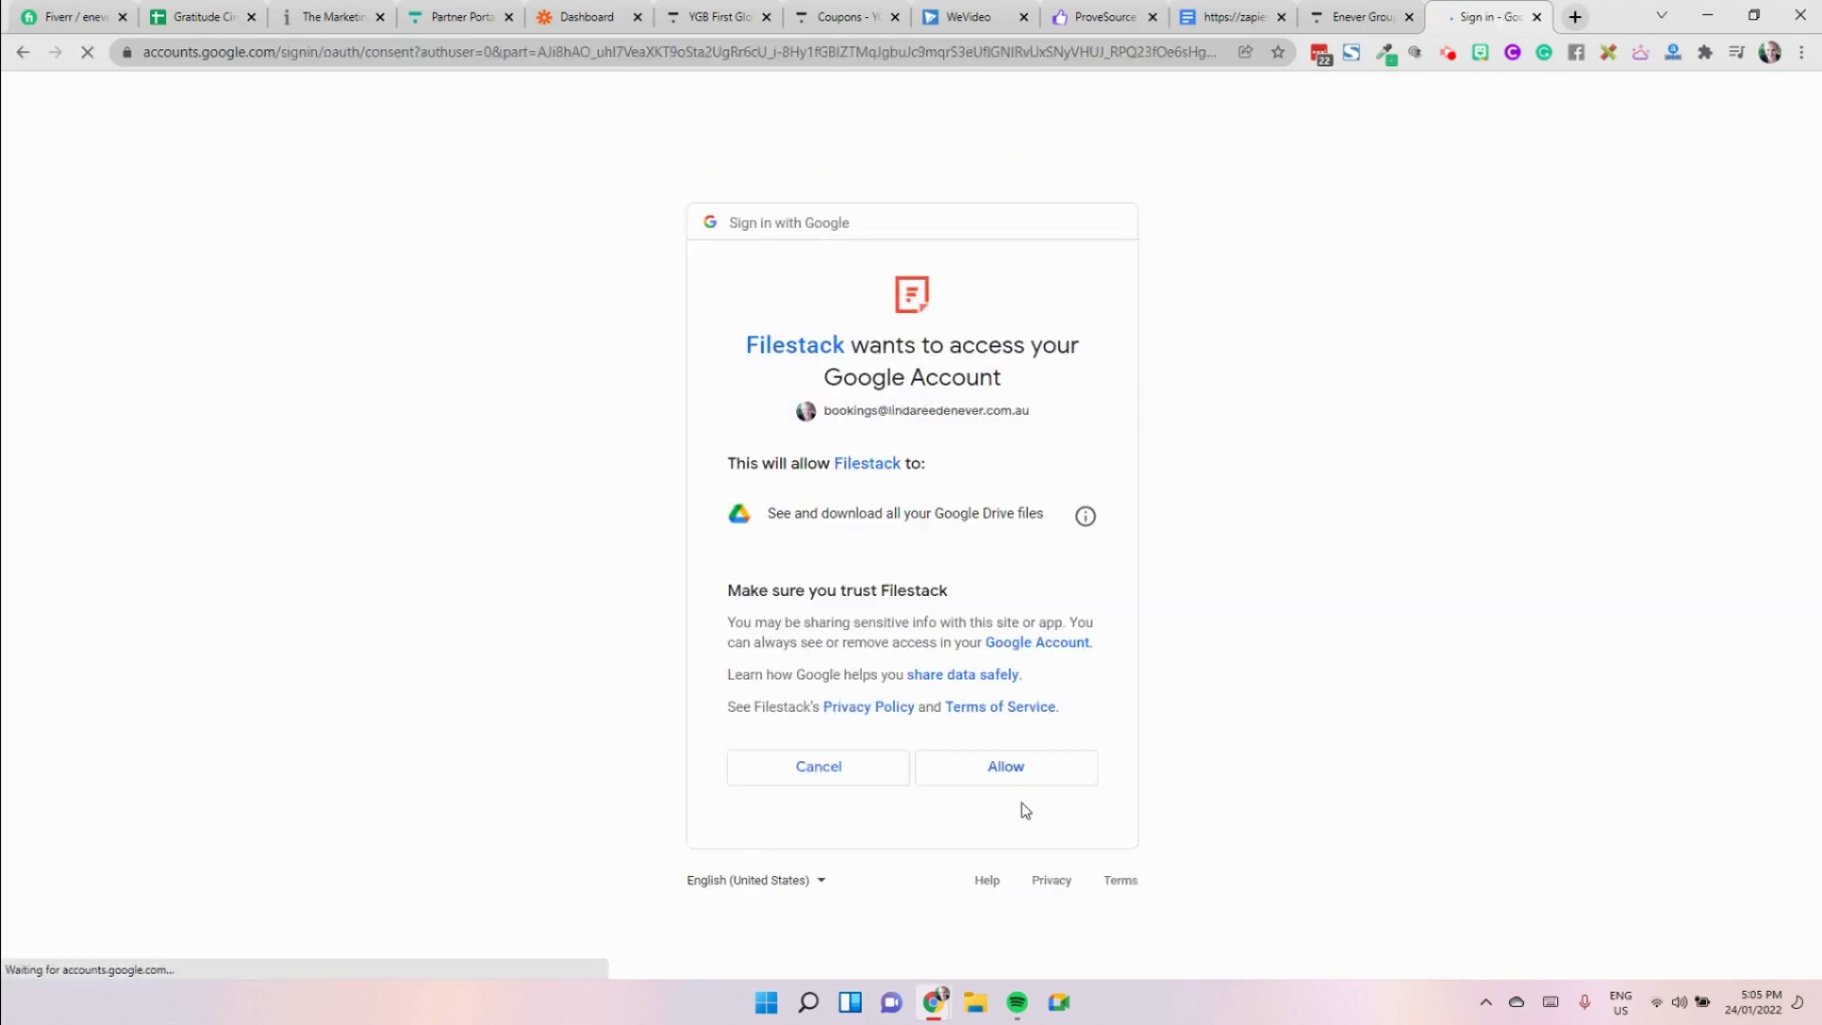
left_click(1024, 775)
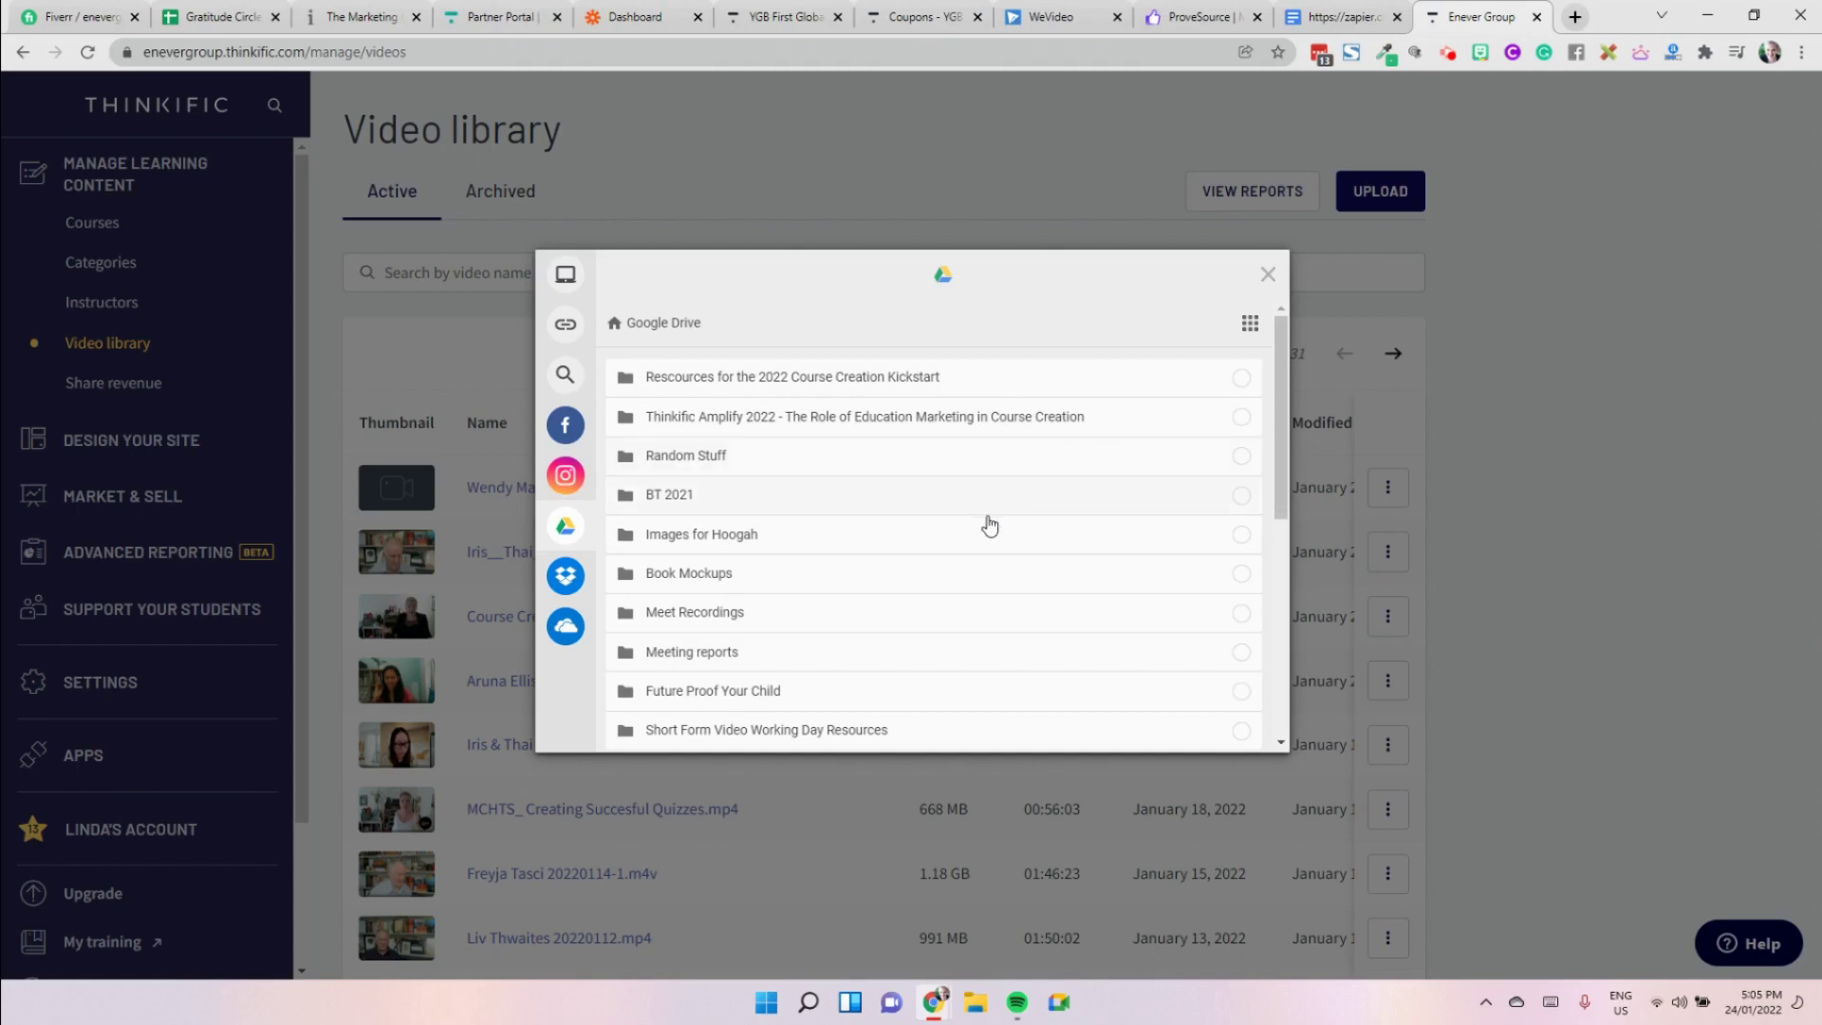
- Browse the Drive folders, checking the 2022 Course Creation Kickstart folders, then return to the top level
scroll(988, 528, "down", 2)
scroll(987, 528, "down", 3)
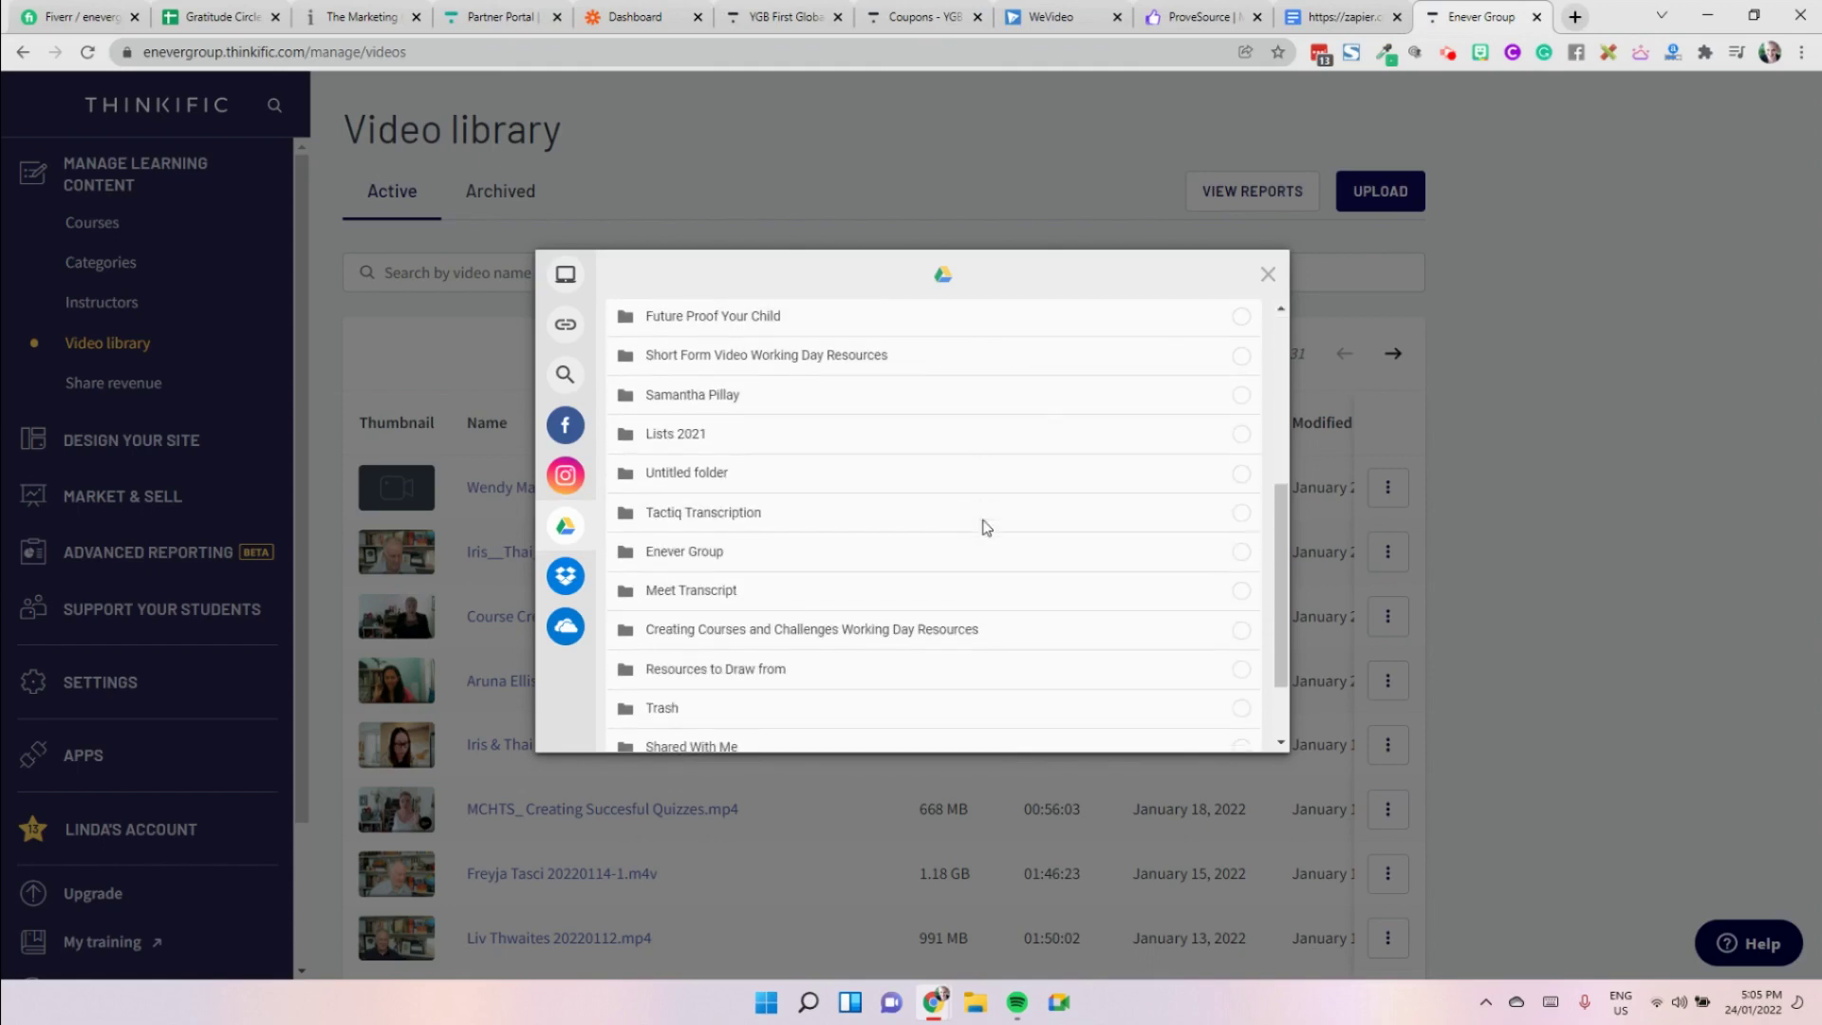
scroll(984, 529, "up", 1)
scroll(984, 530, "up", 5)
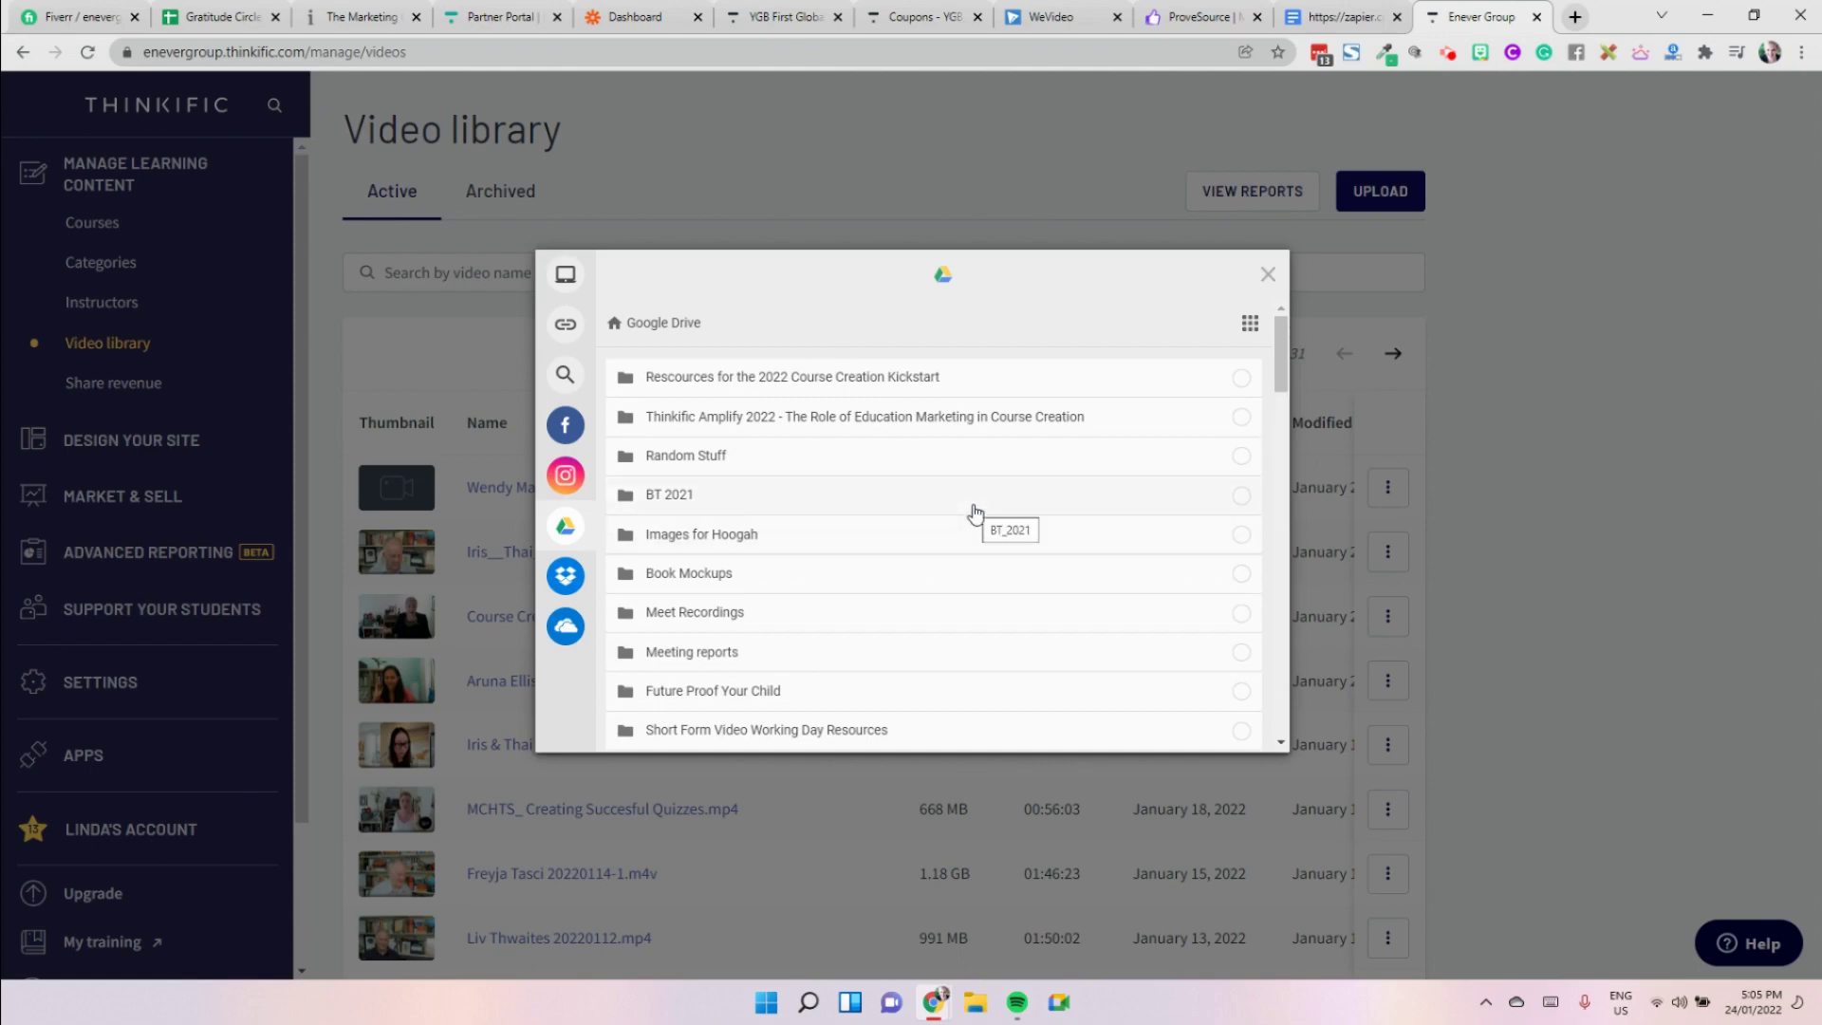
scroll(975, 513, "down", 1)
scroll(975, 513, "up", 1)
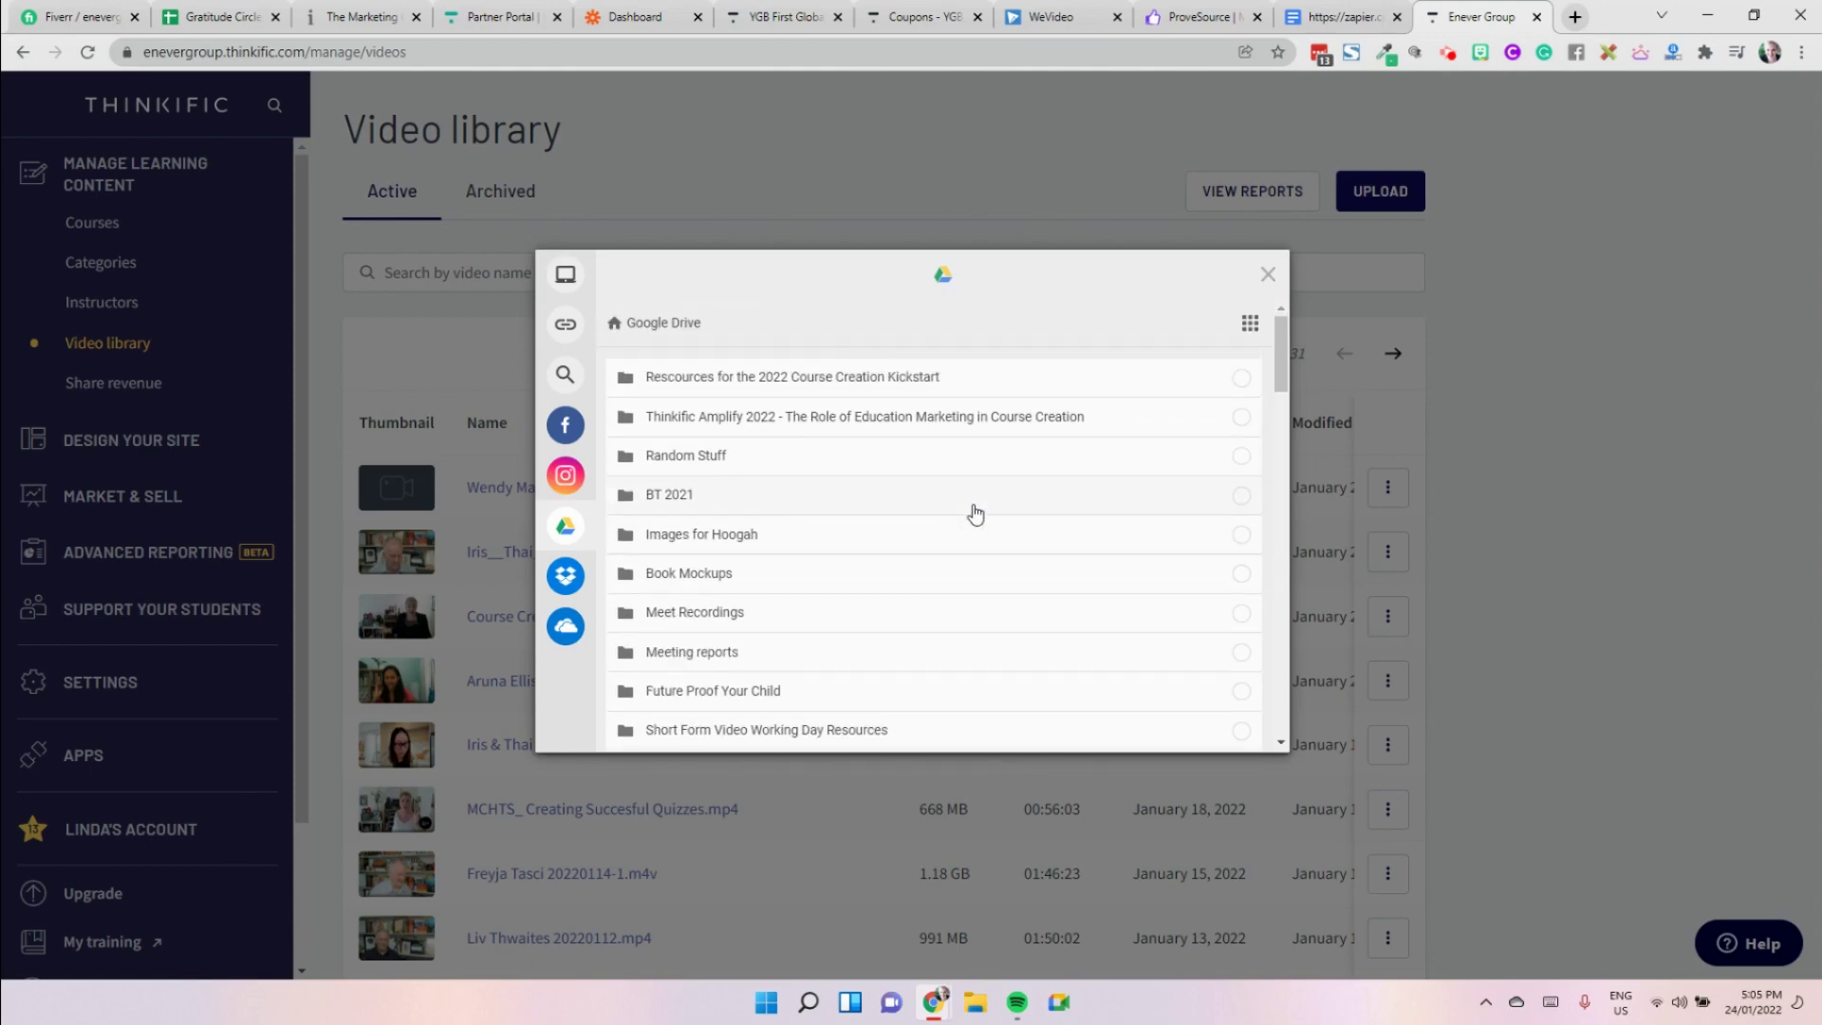
left_click(883, 384)
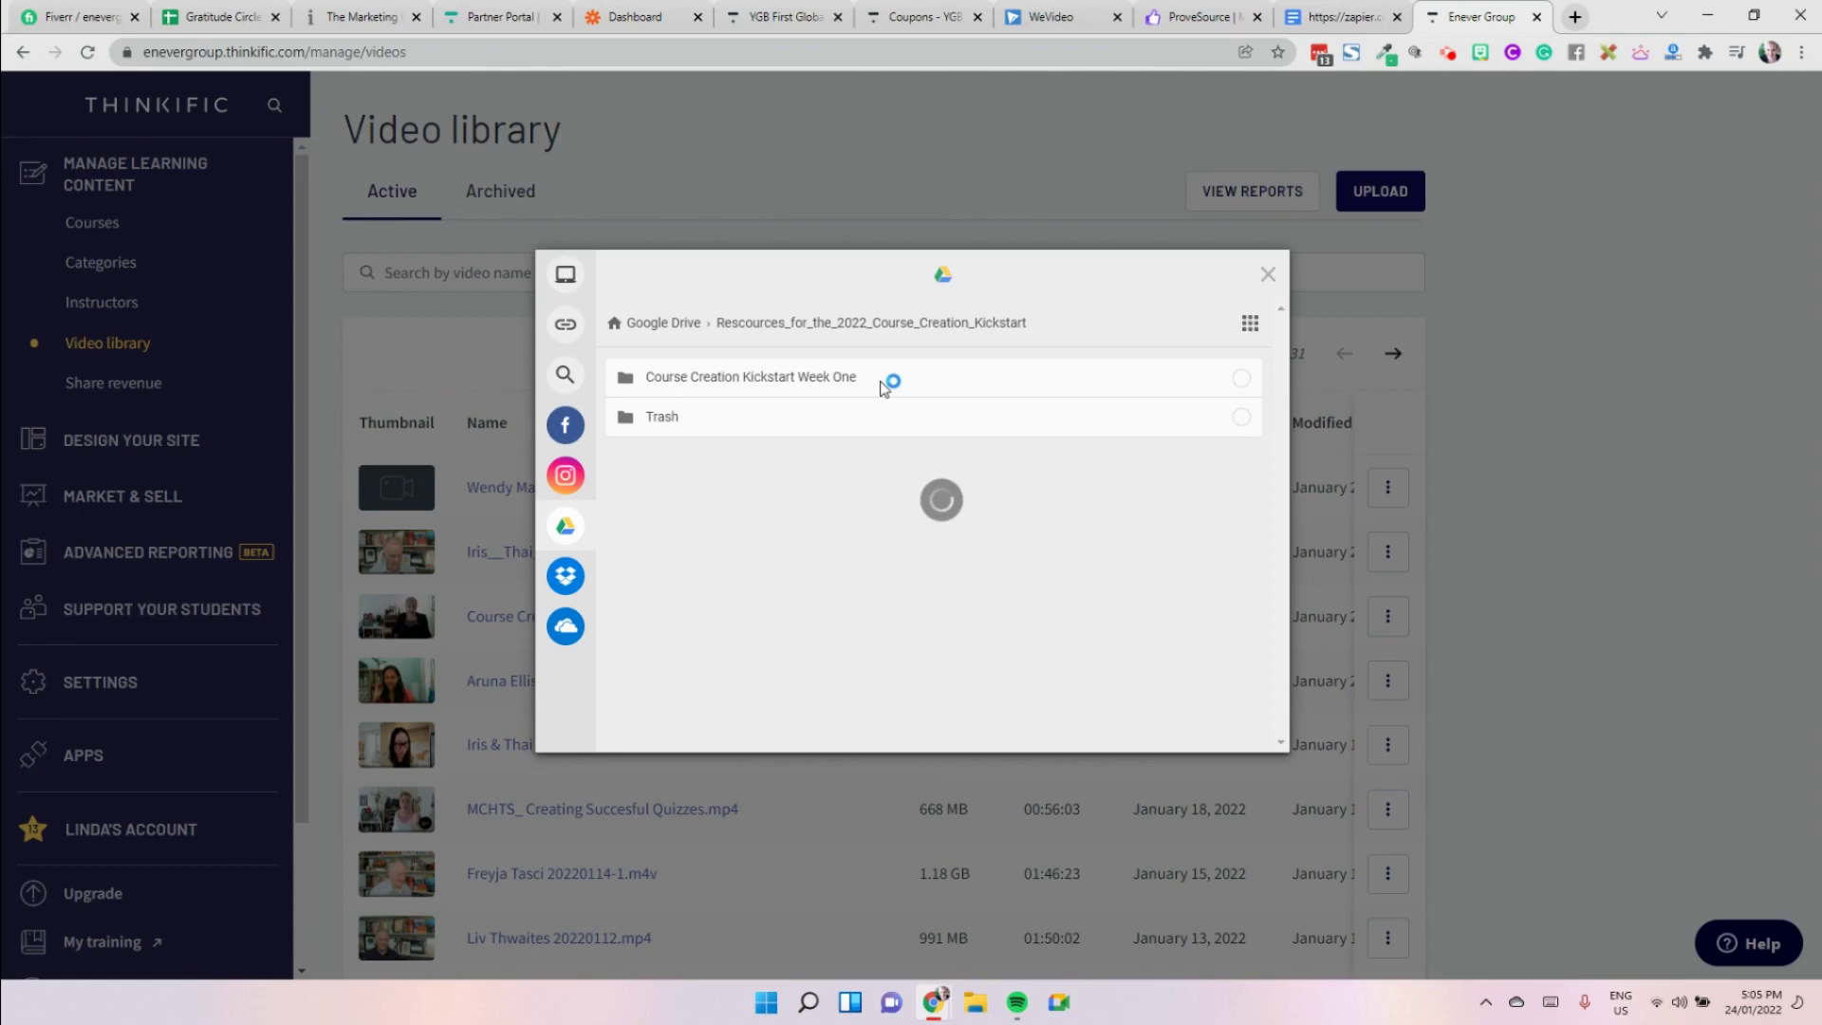
left_click(824, 378)
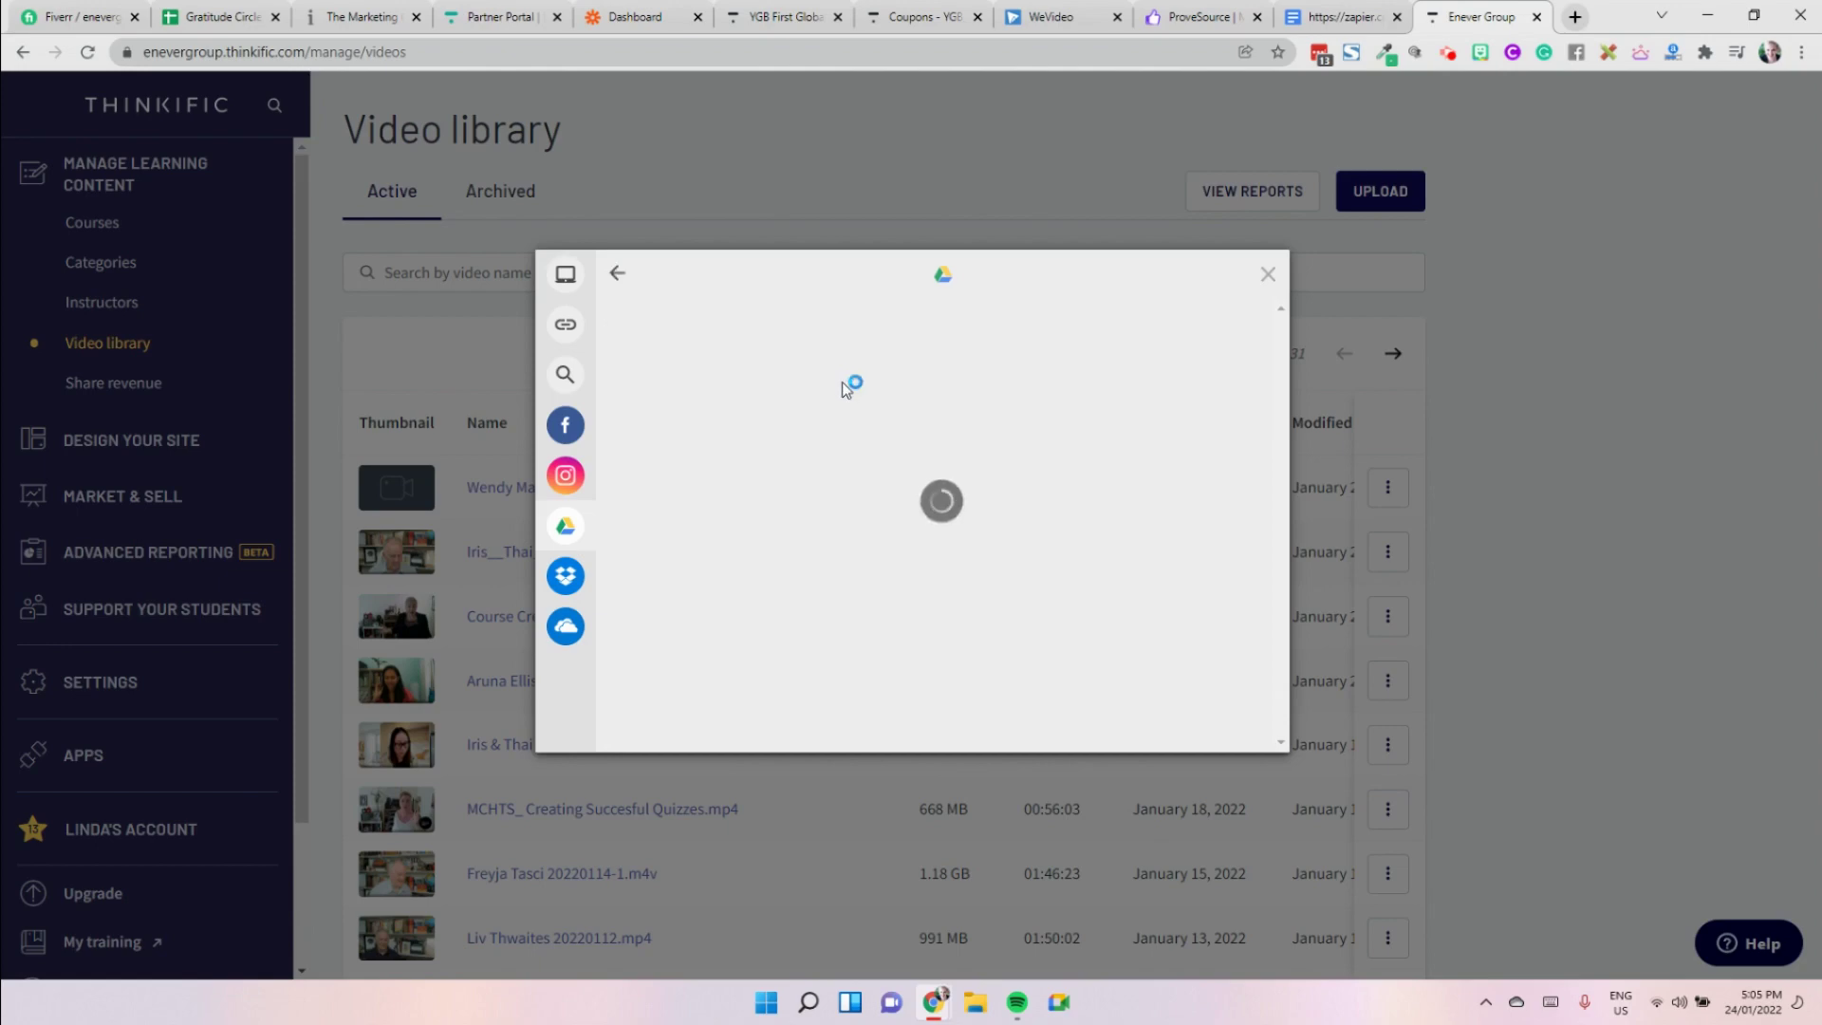
left_click(617, 282)
left_click(617, 282)
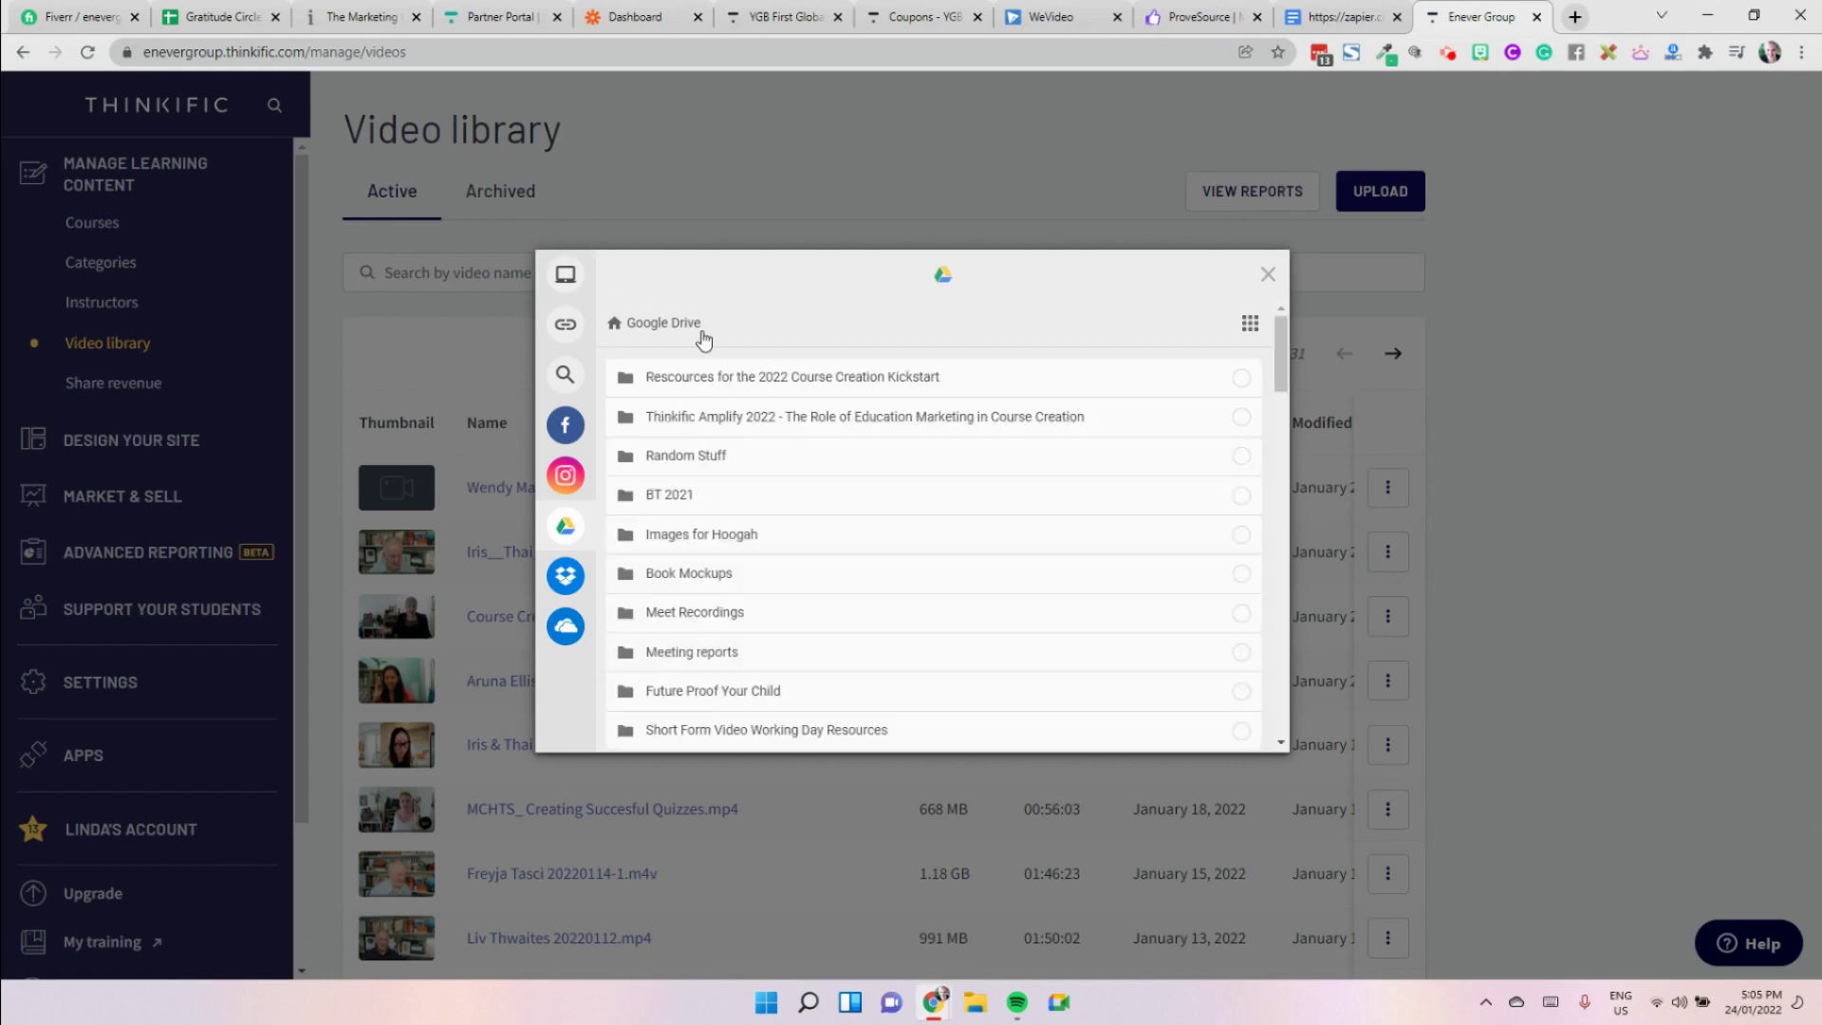
- Scroll down and open the Creating Courses and Challenges Working Day Resources folder
scroll(815, 503, "down", 2)
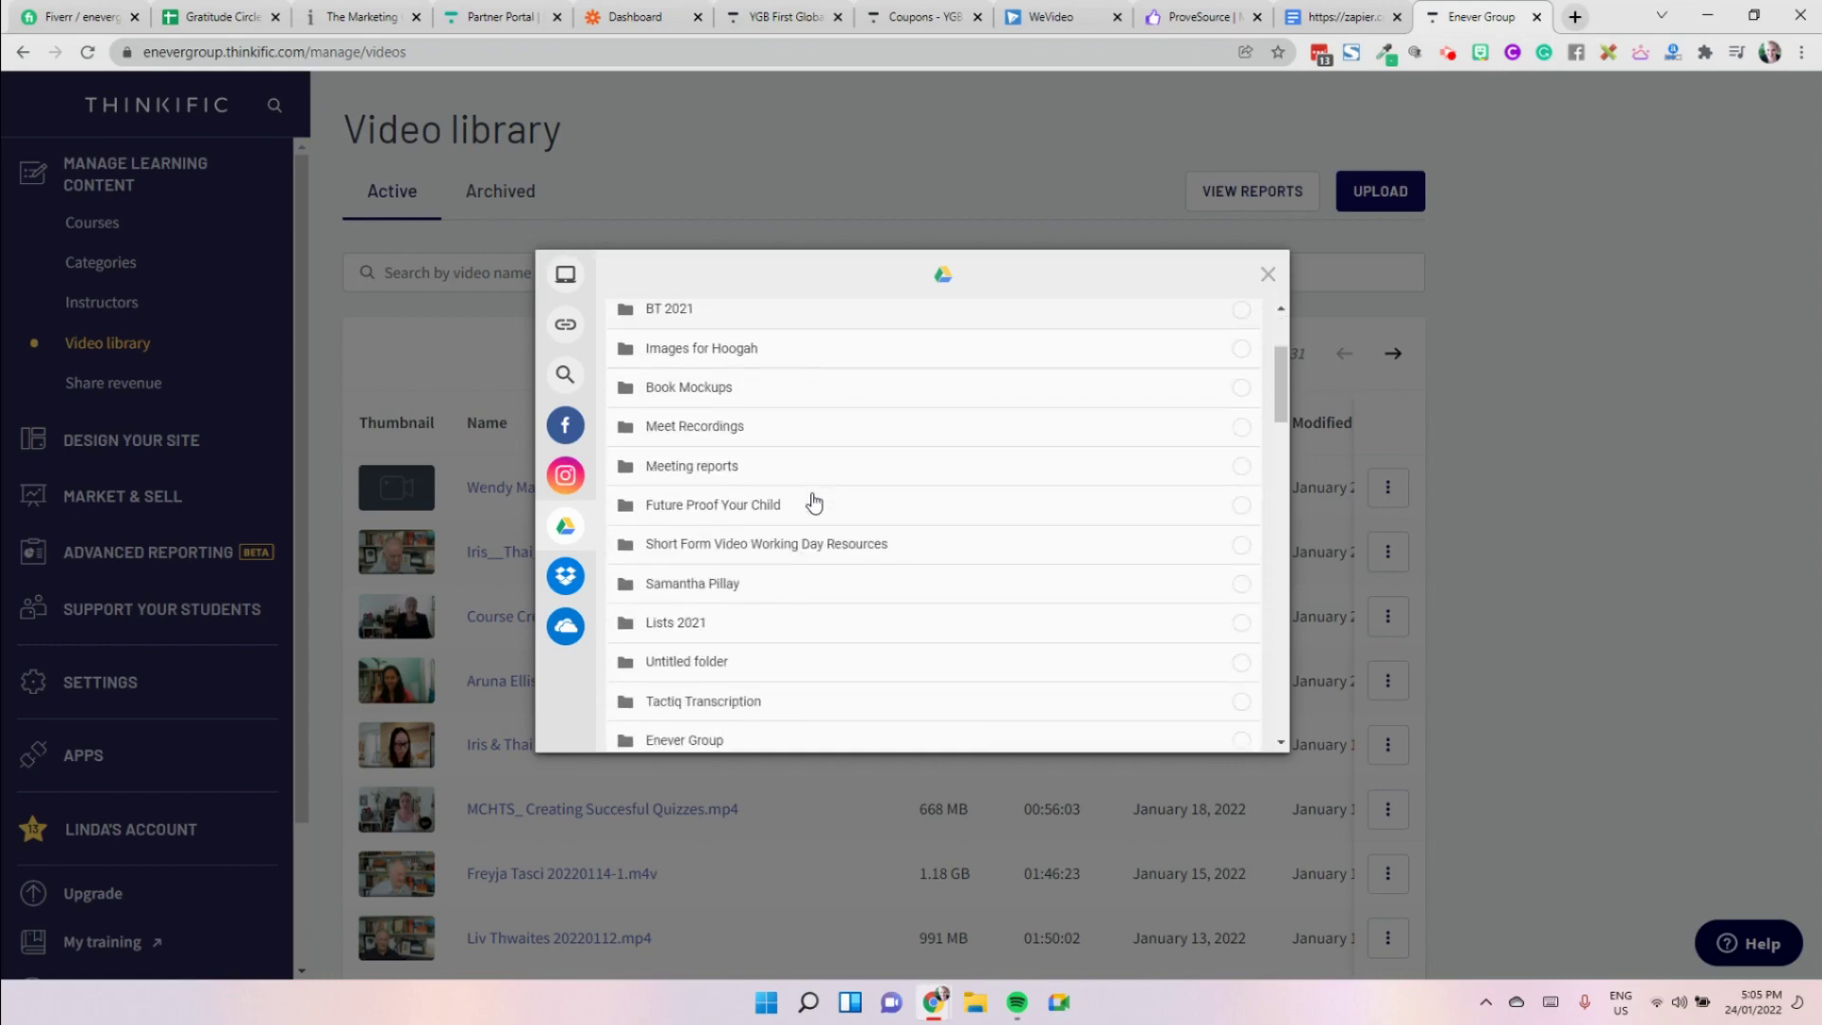
scroll(814, 504, "down", 4)
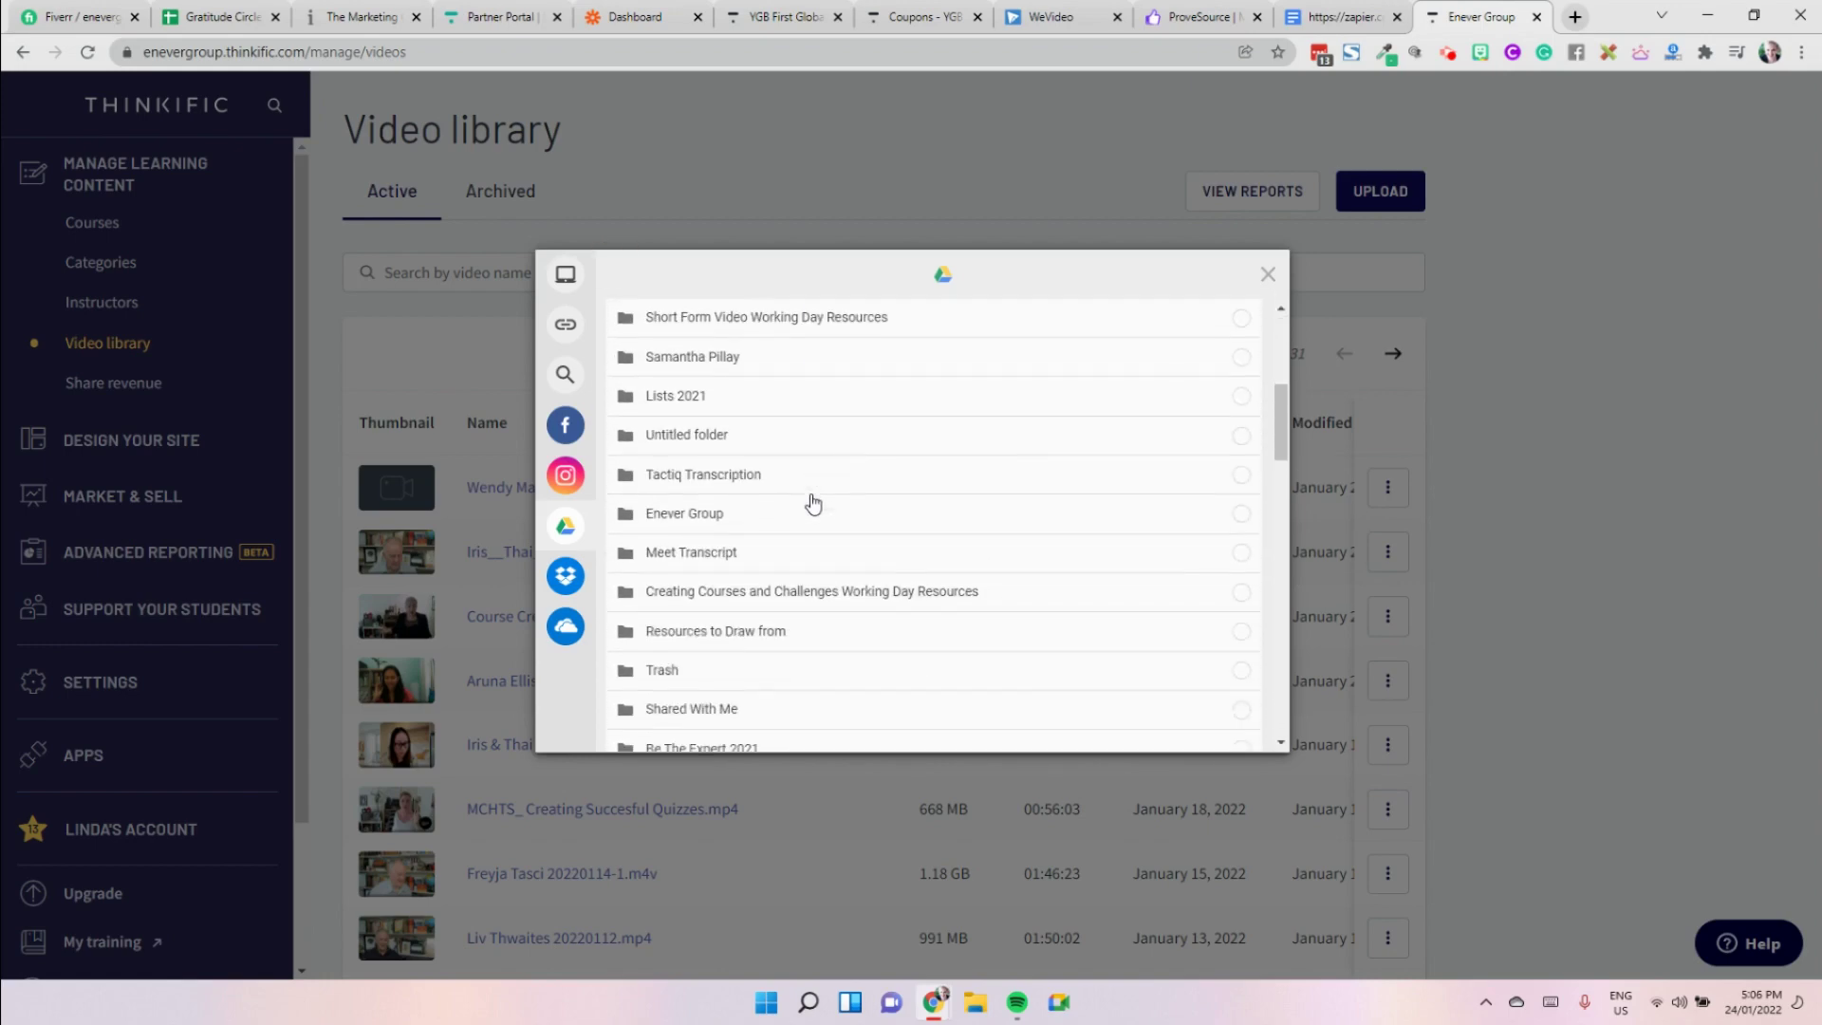
scroll(815, 503, "down", 2)
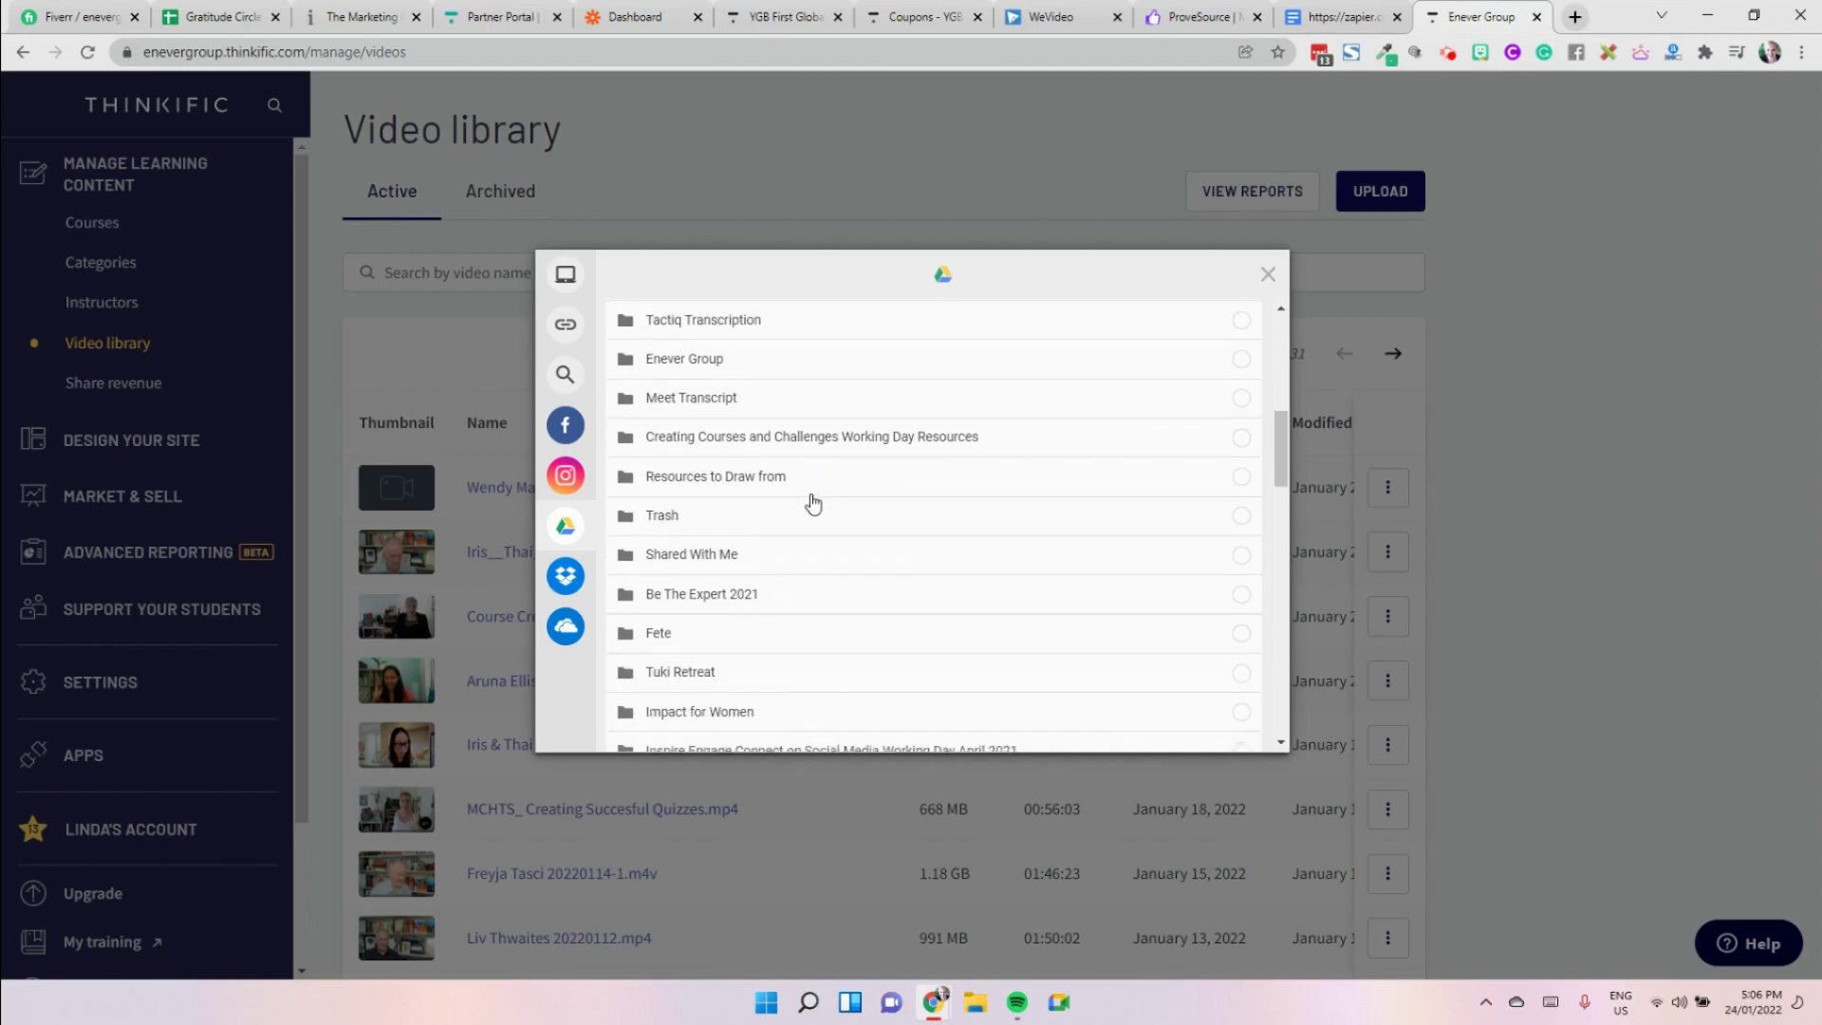
scroll(814, 503, "down", 2)
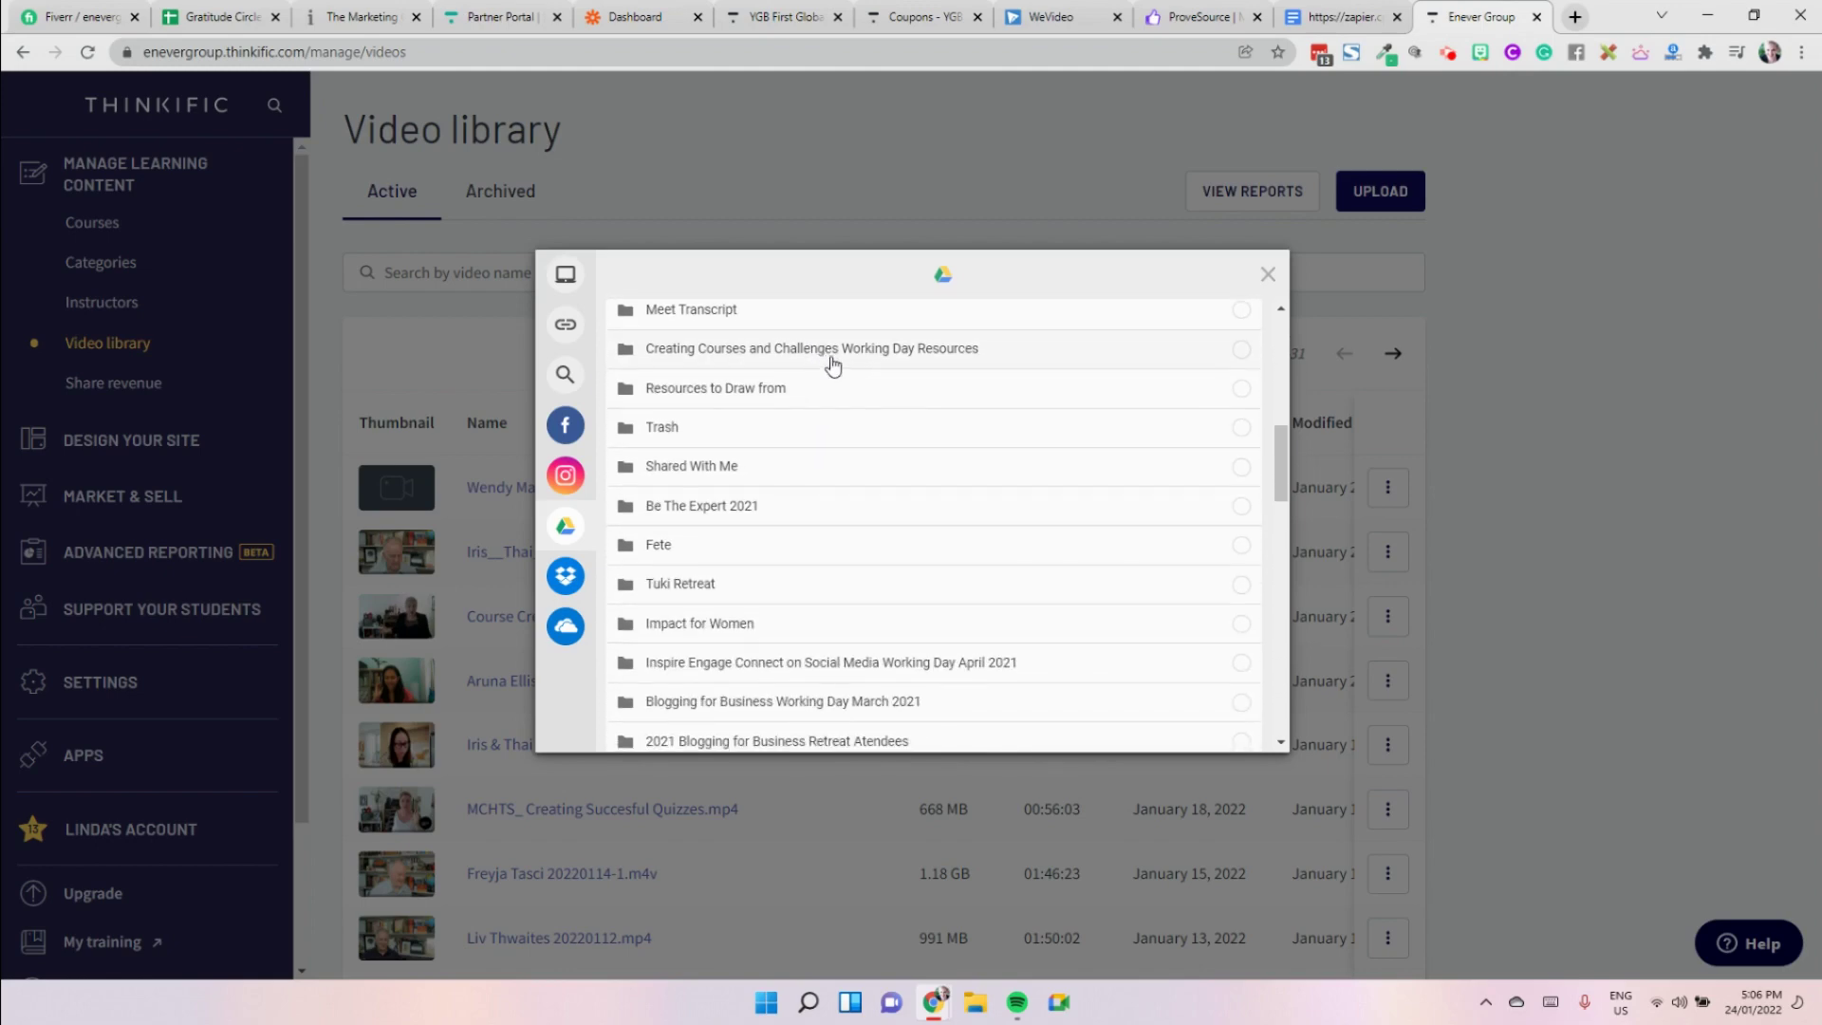
left_click(836, 353)
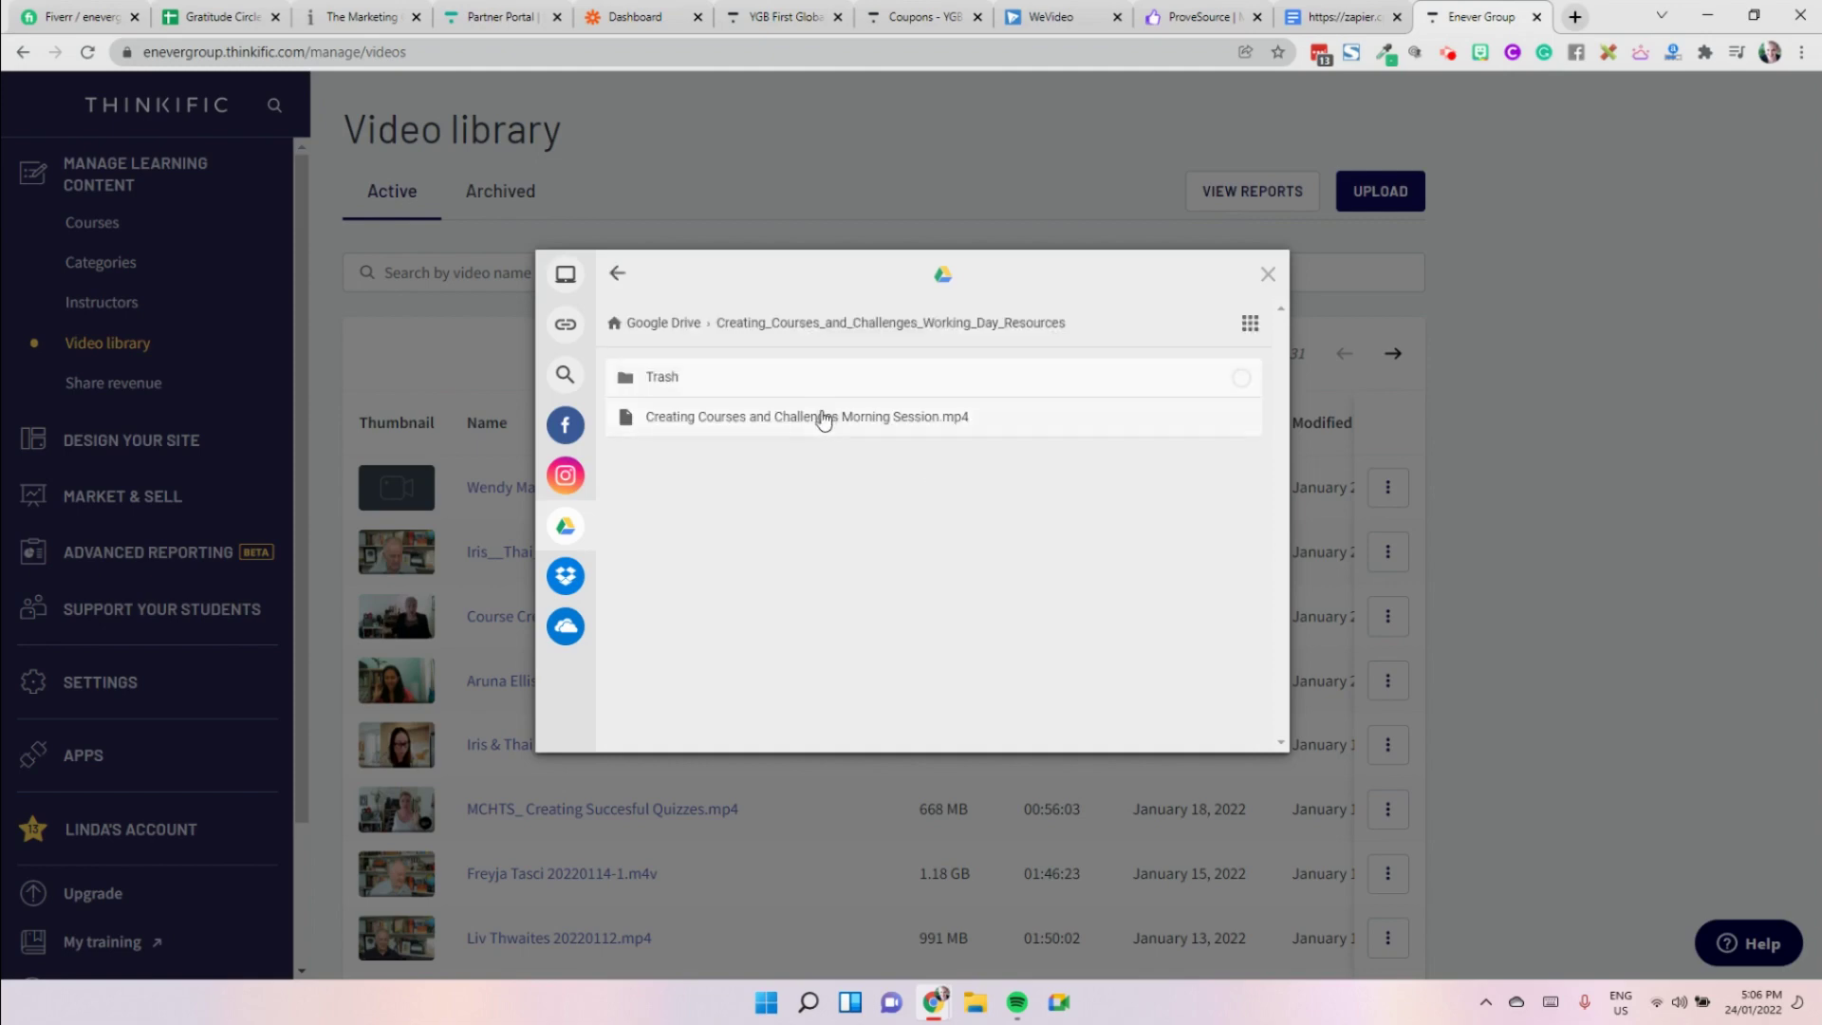
- Select Creating Courses and Challenges Morning Session.mp4 and upload it from Drive
left_click(783, 425)
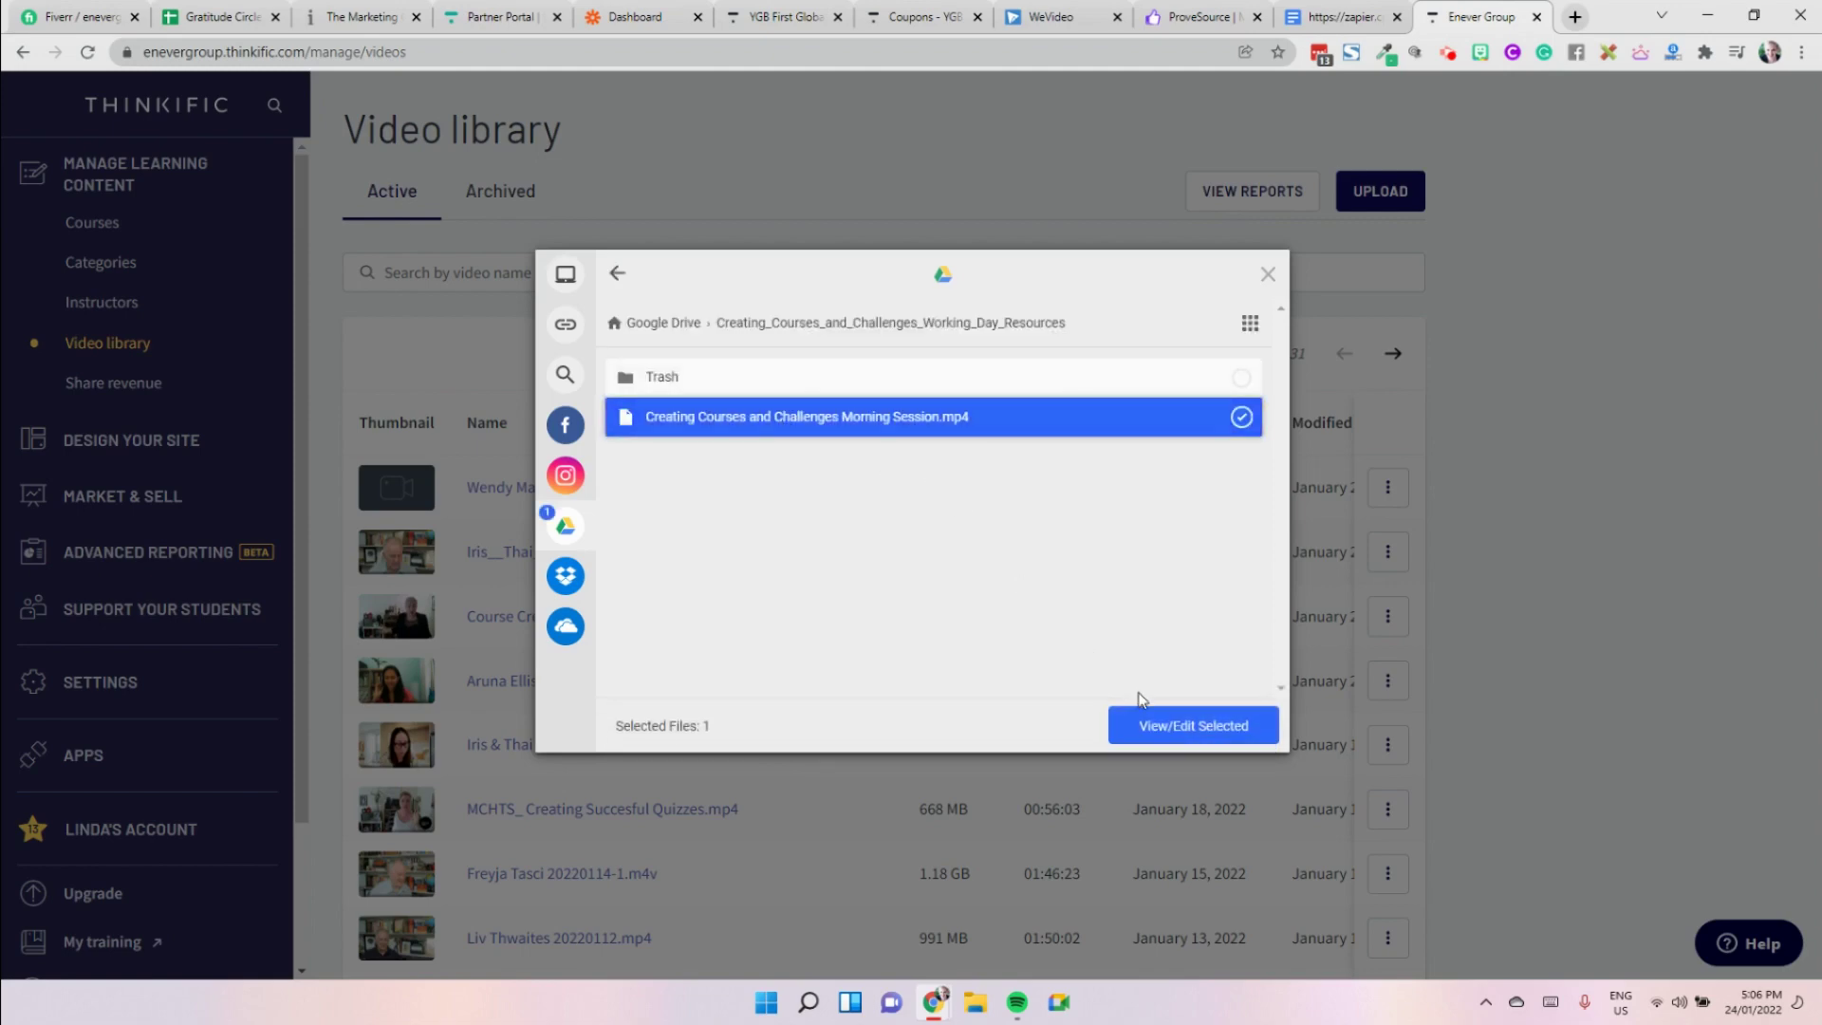
left_click(1185, 729)
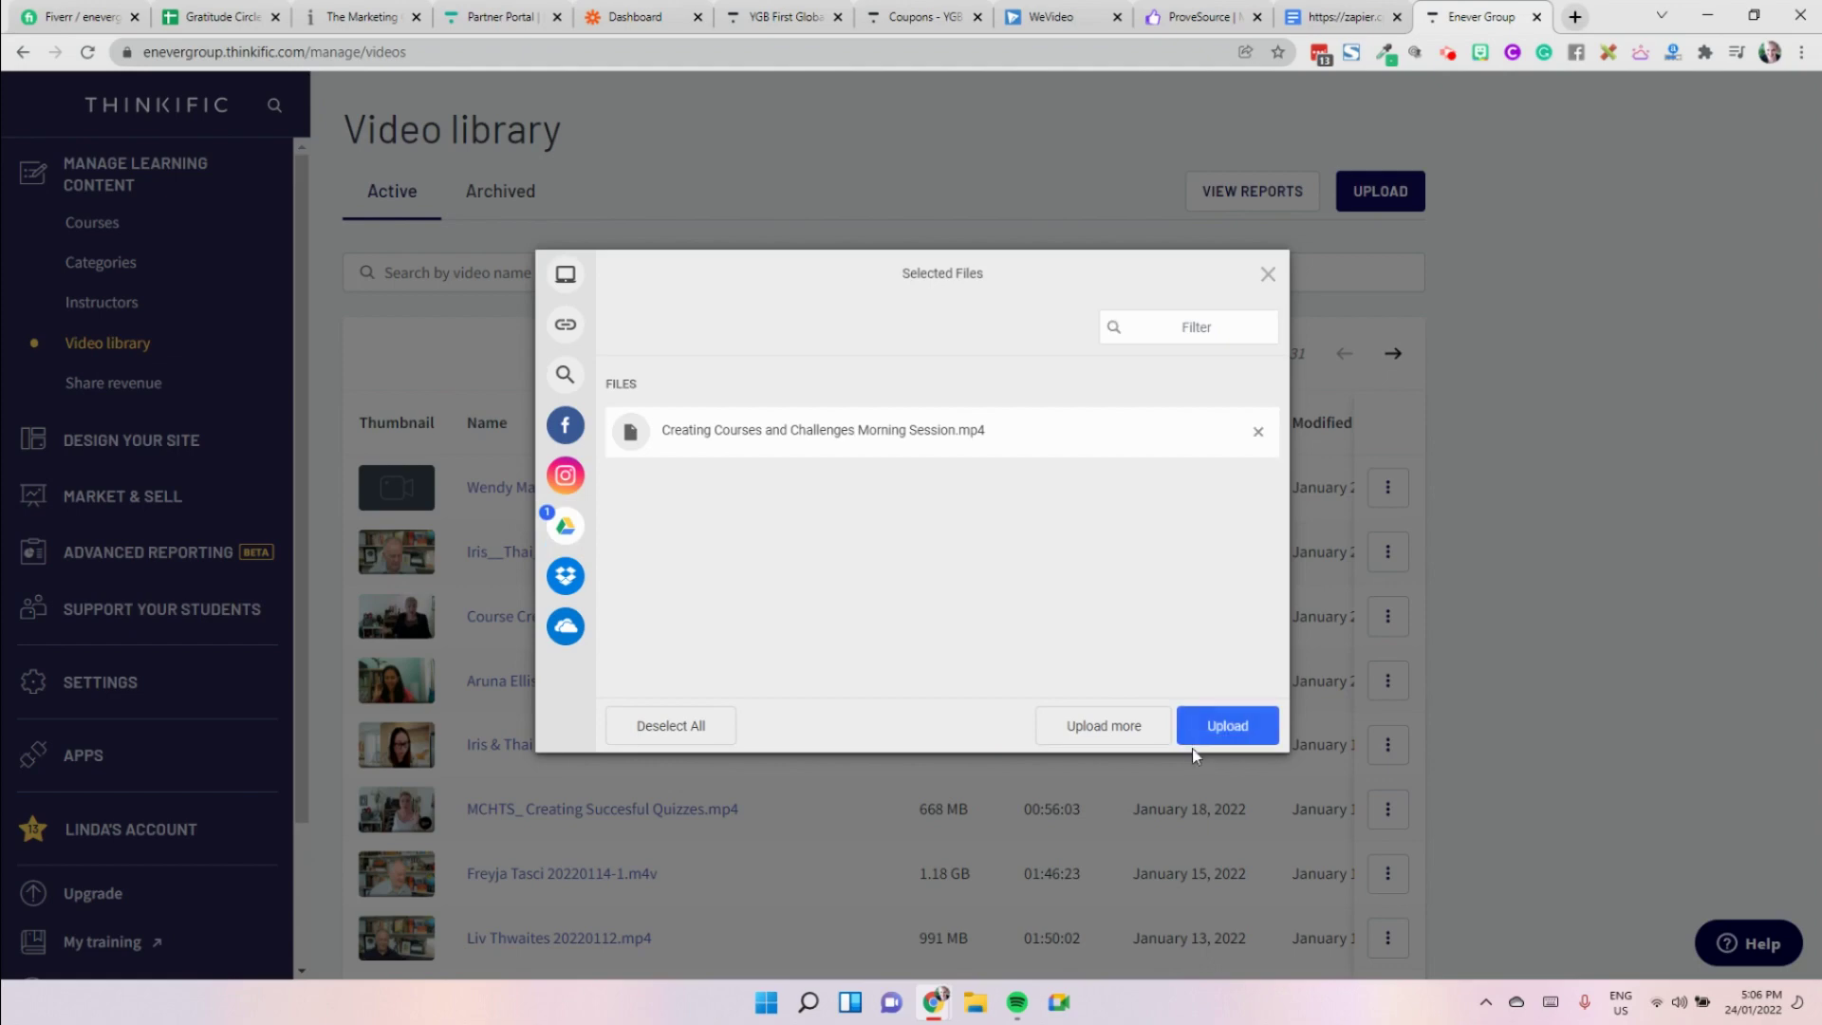
left_click(1237, 731)
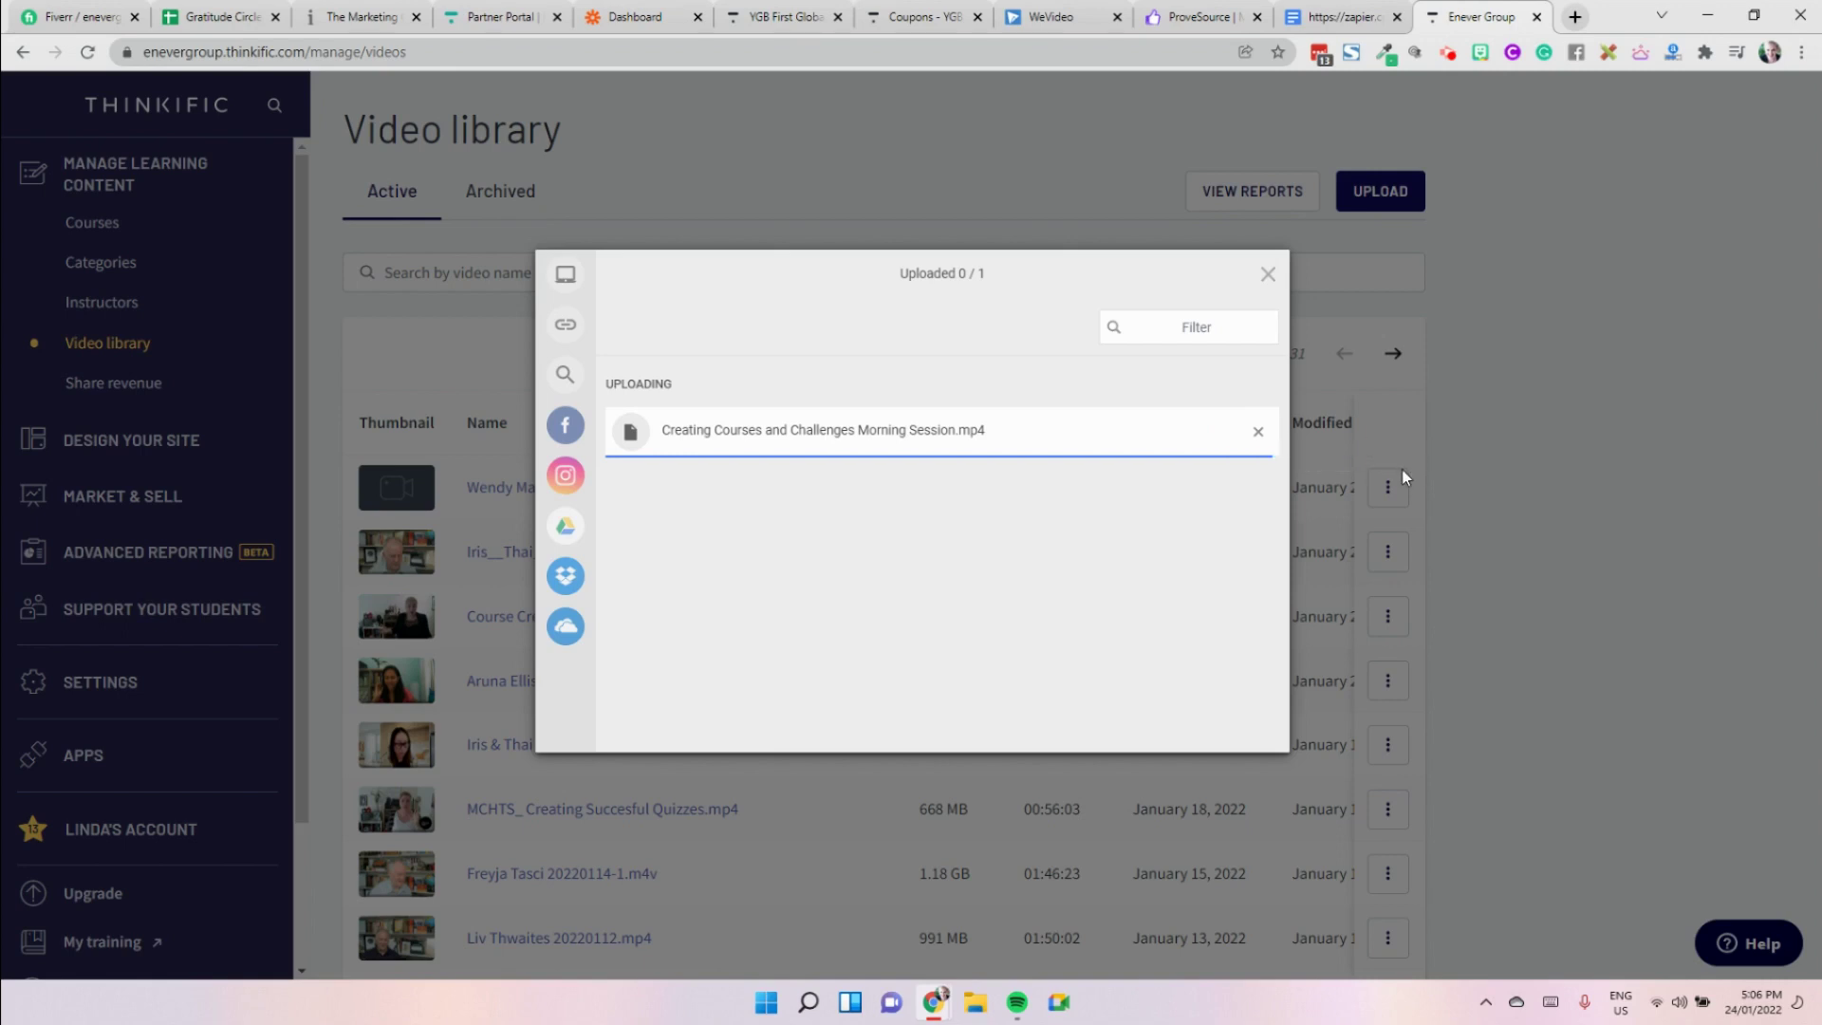
- Let the upload complete and close the dialog, leaving the Morning Session video Processing in the library
mouse_move(575, 605)
left_click(1449, 57)
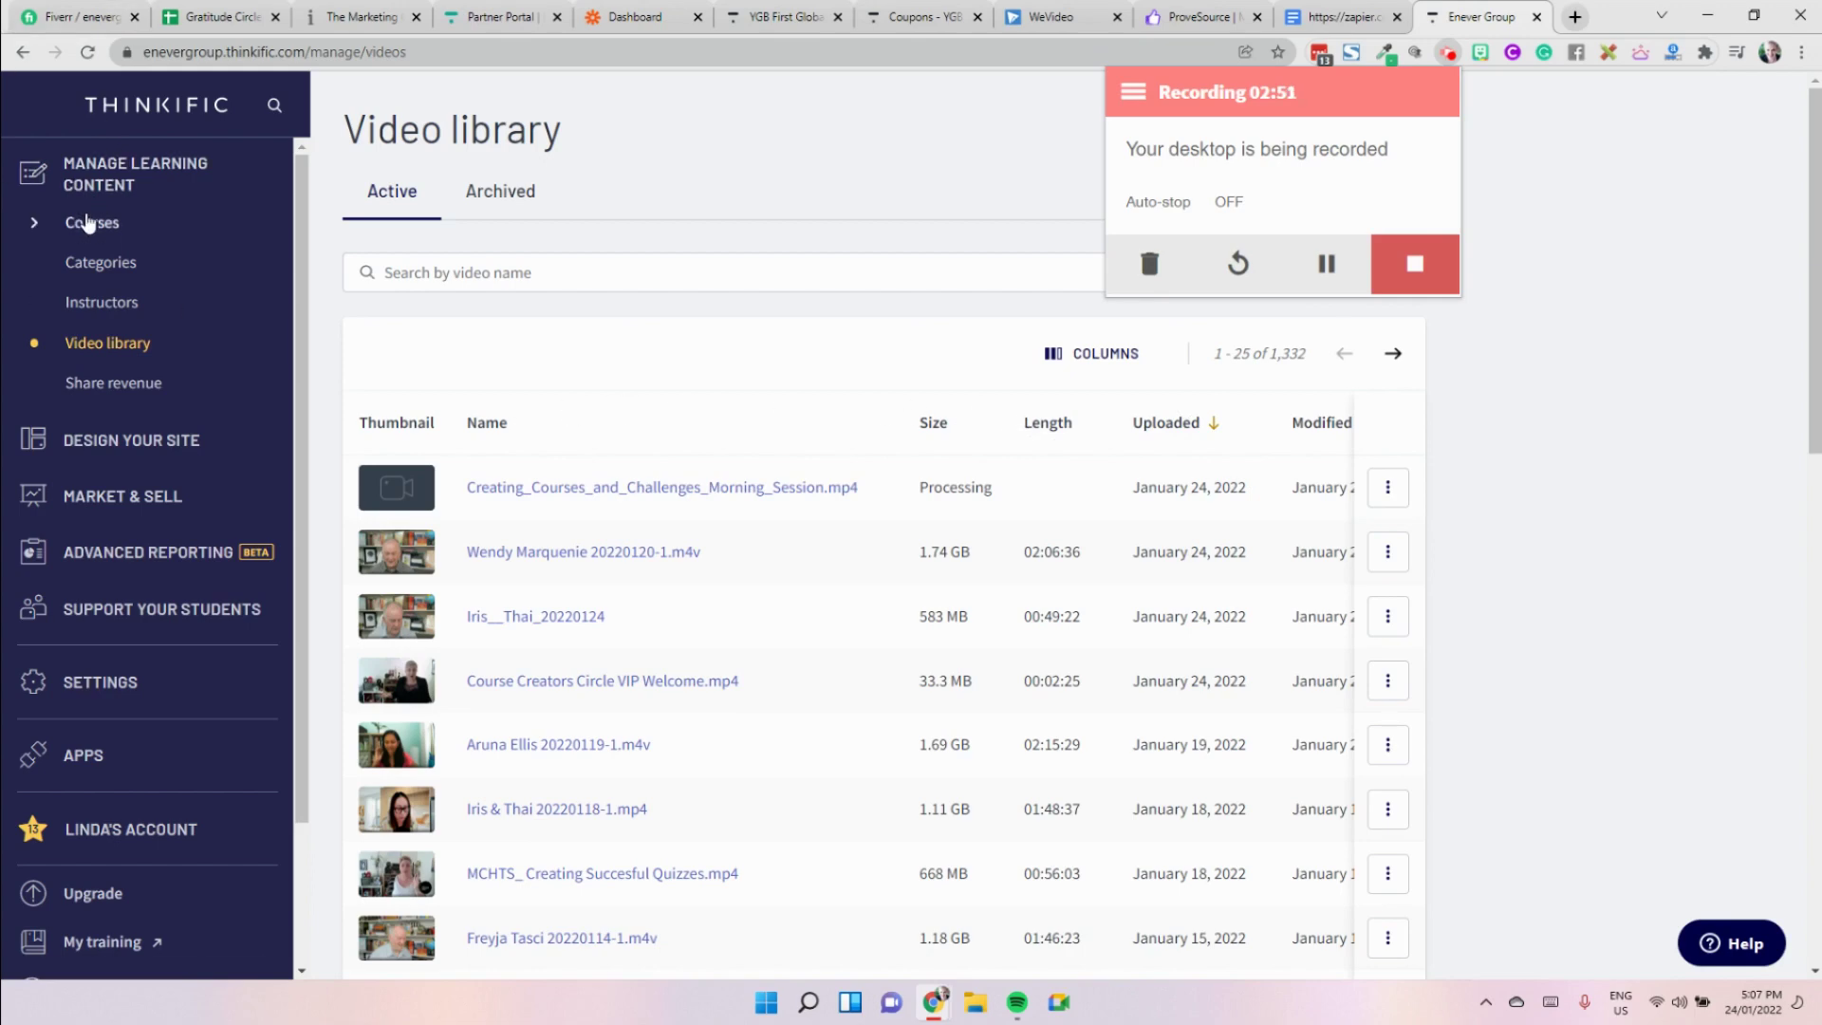
- Open the 2022 Marketing Planner Tutorials course from the Courses list
left_click(131, 220)
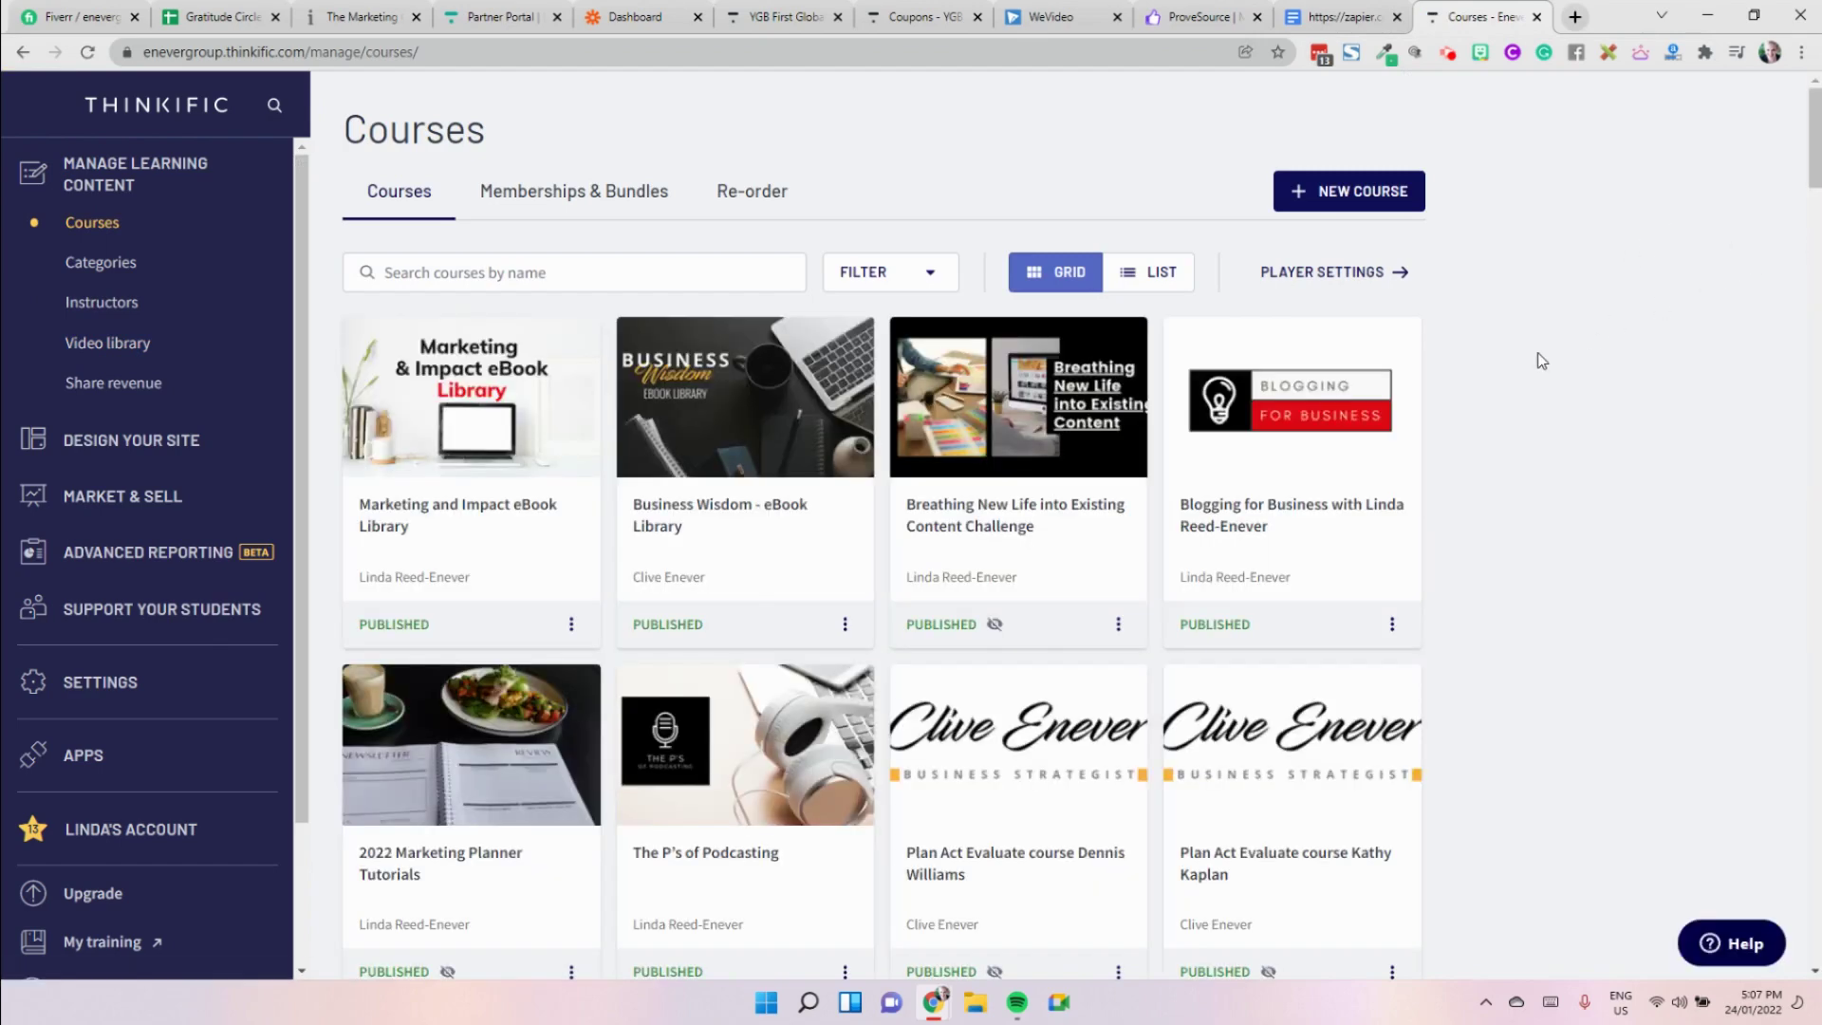
scroll(1488, 374, "down", 2)
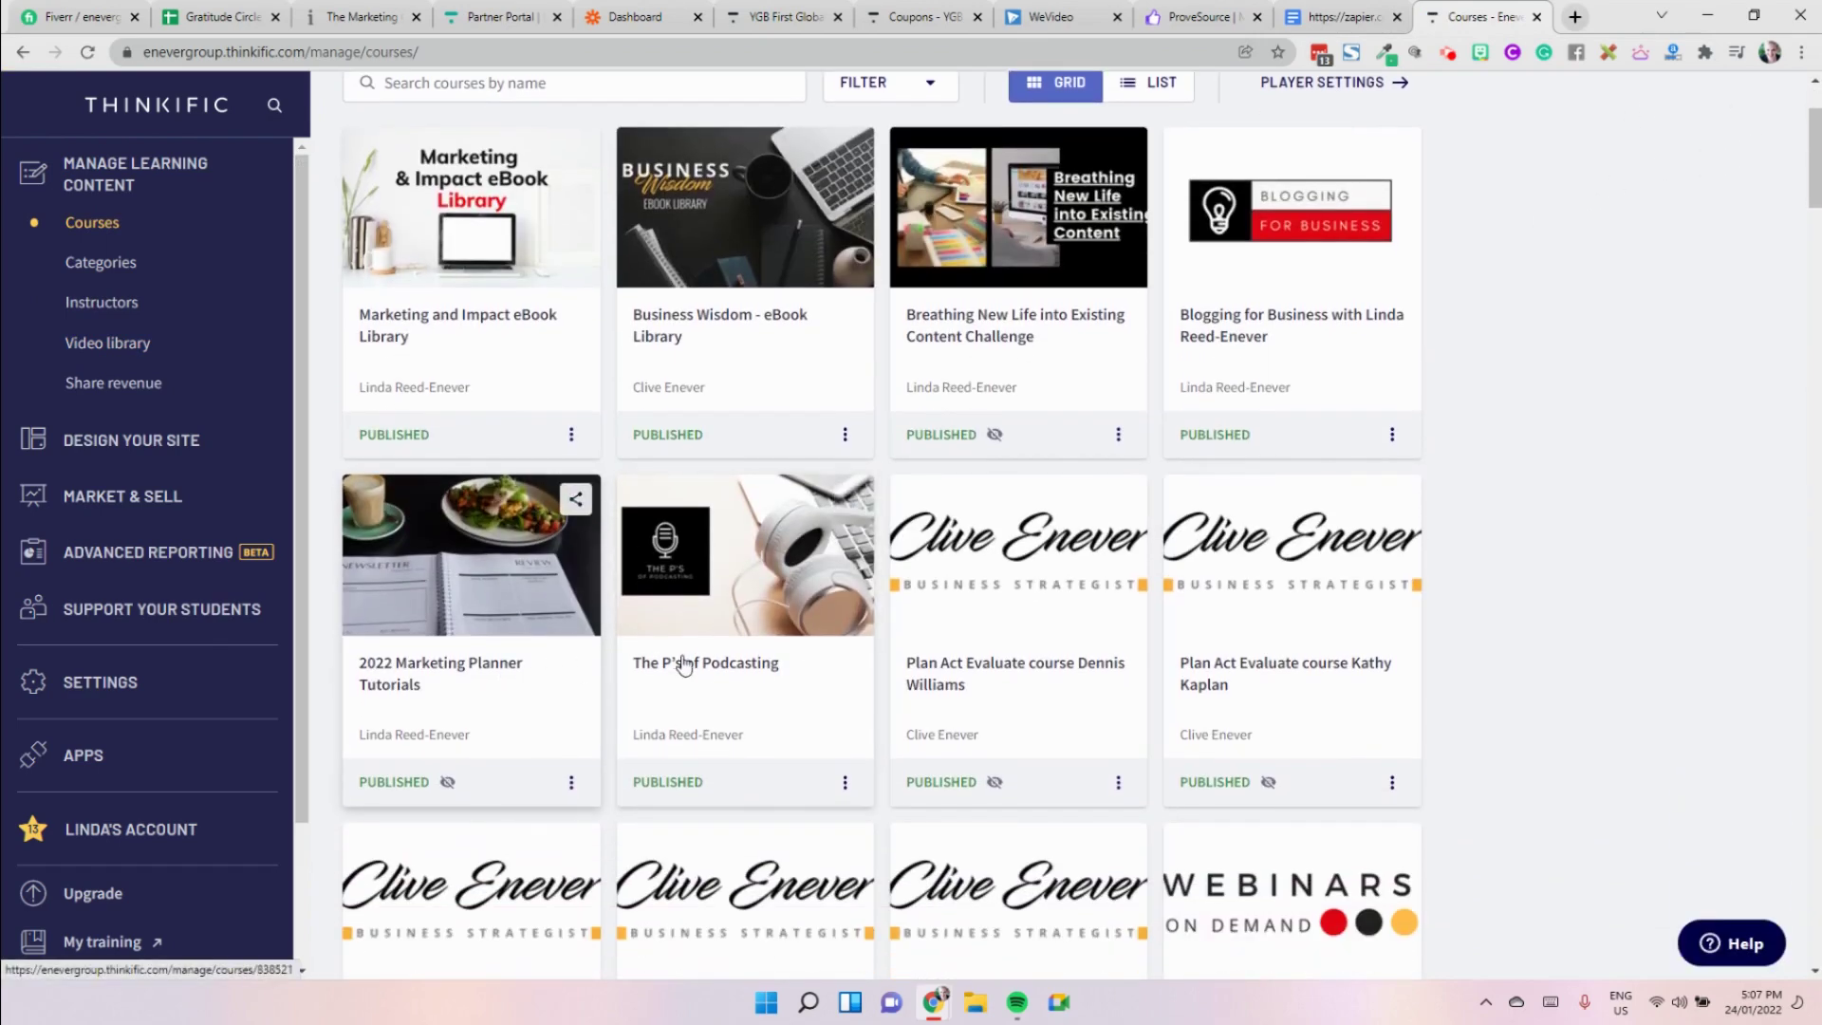
left_click(530, 685)
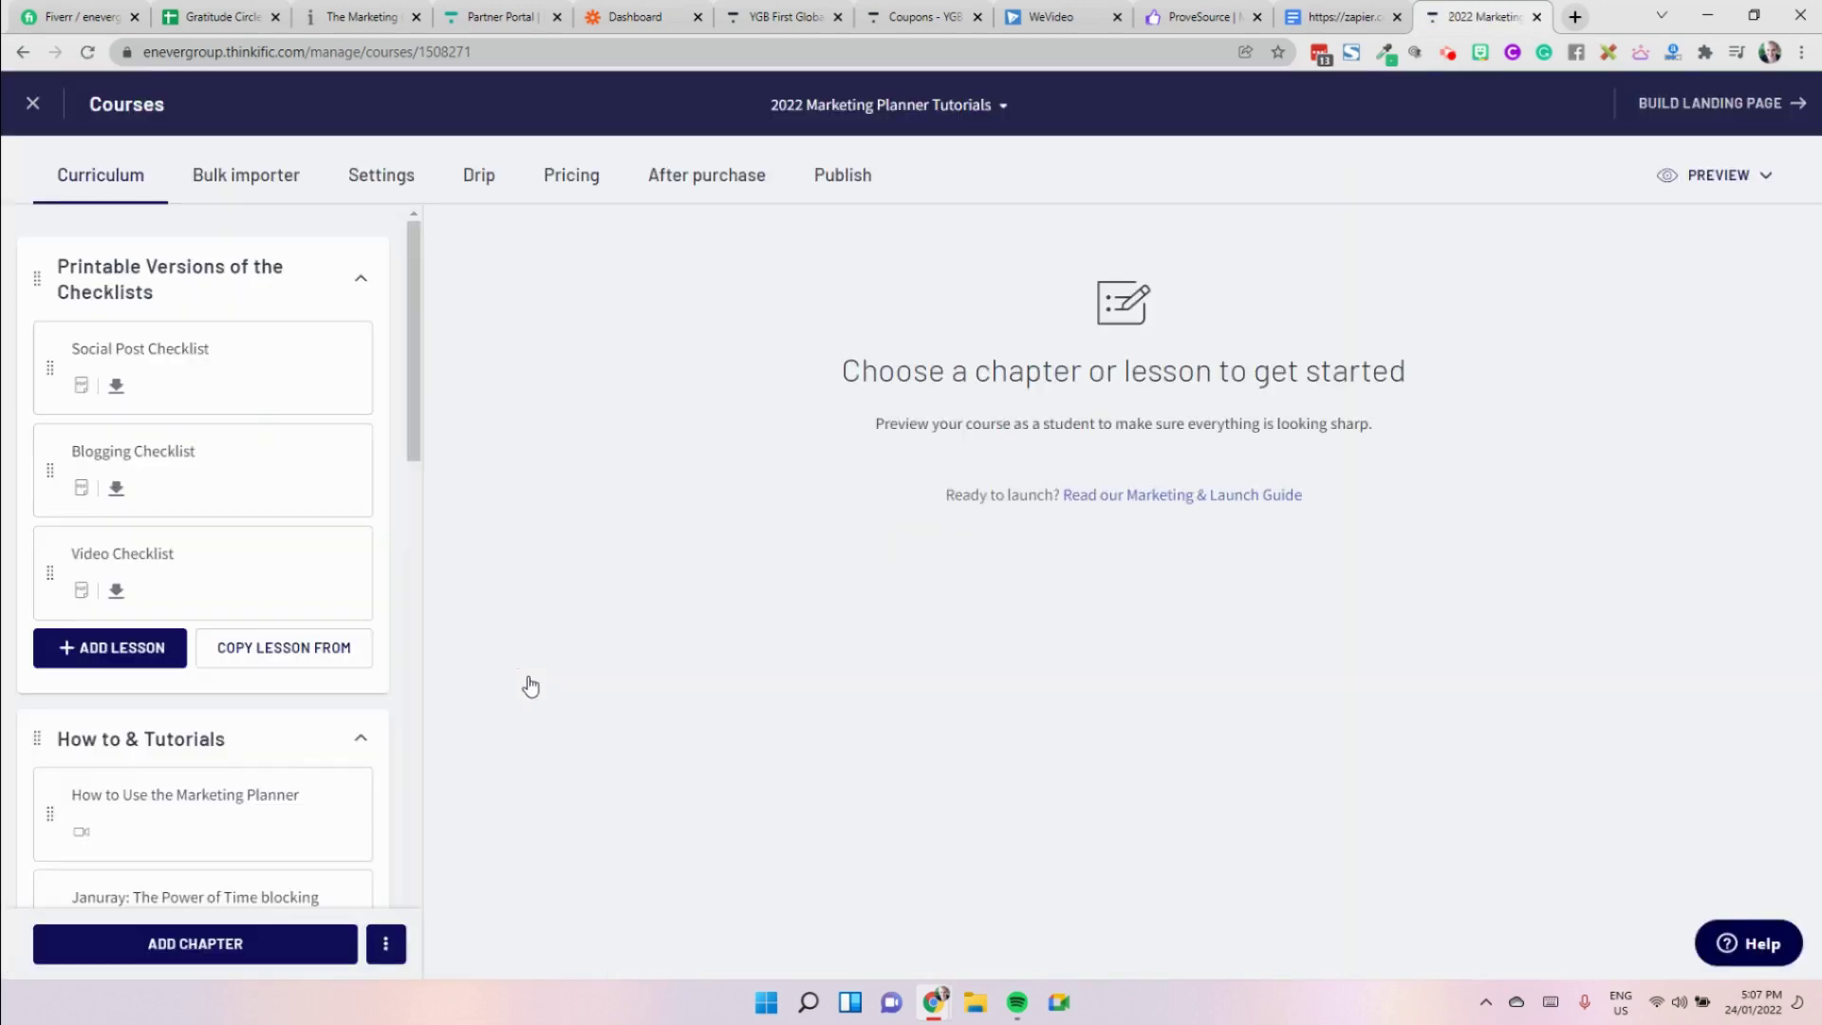
- Add a video lesson to the checklists chapter and attach the library video found by searching 'courses'
left_click(129, 655)
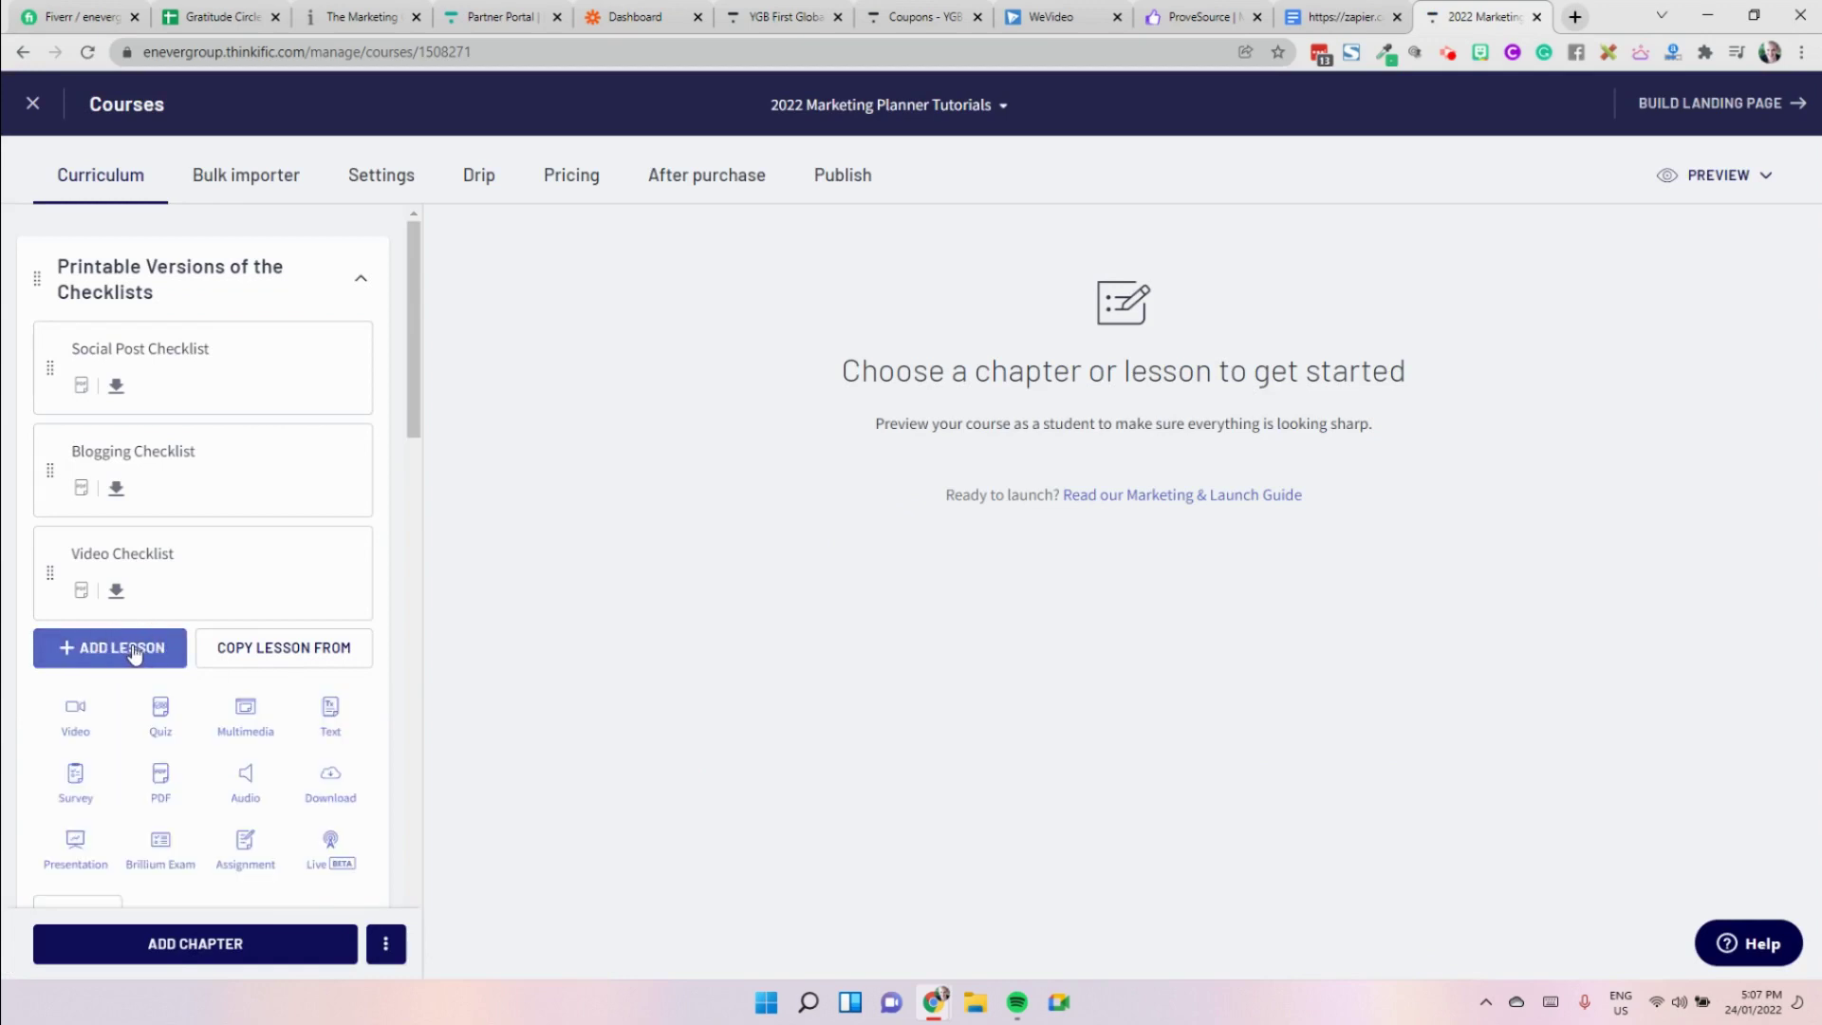
left_click(72, 742)
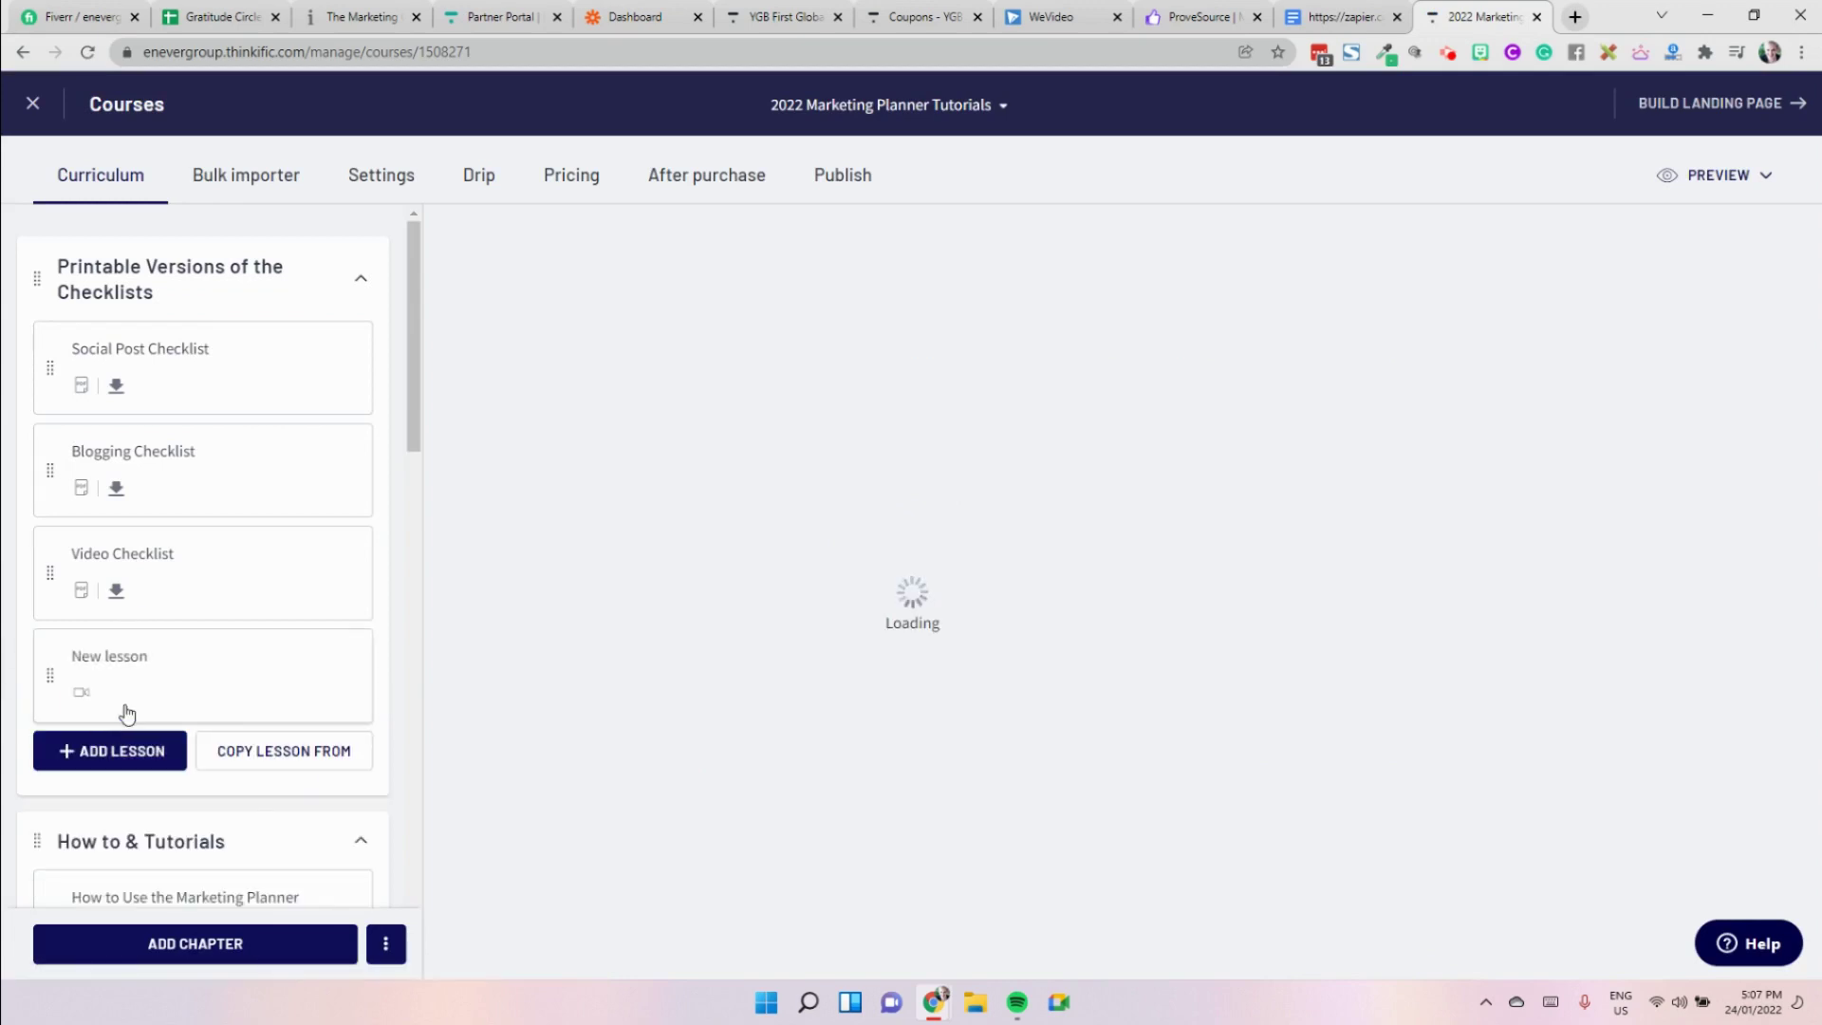
left_click(154, 685)
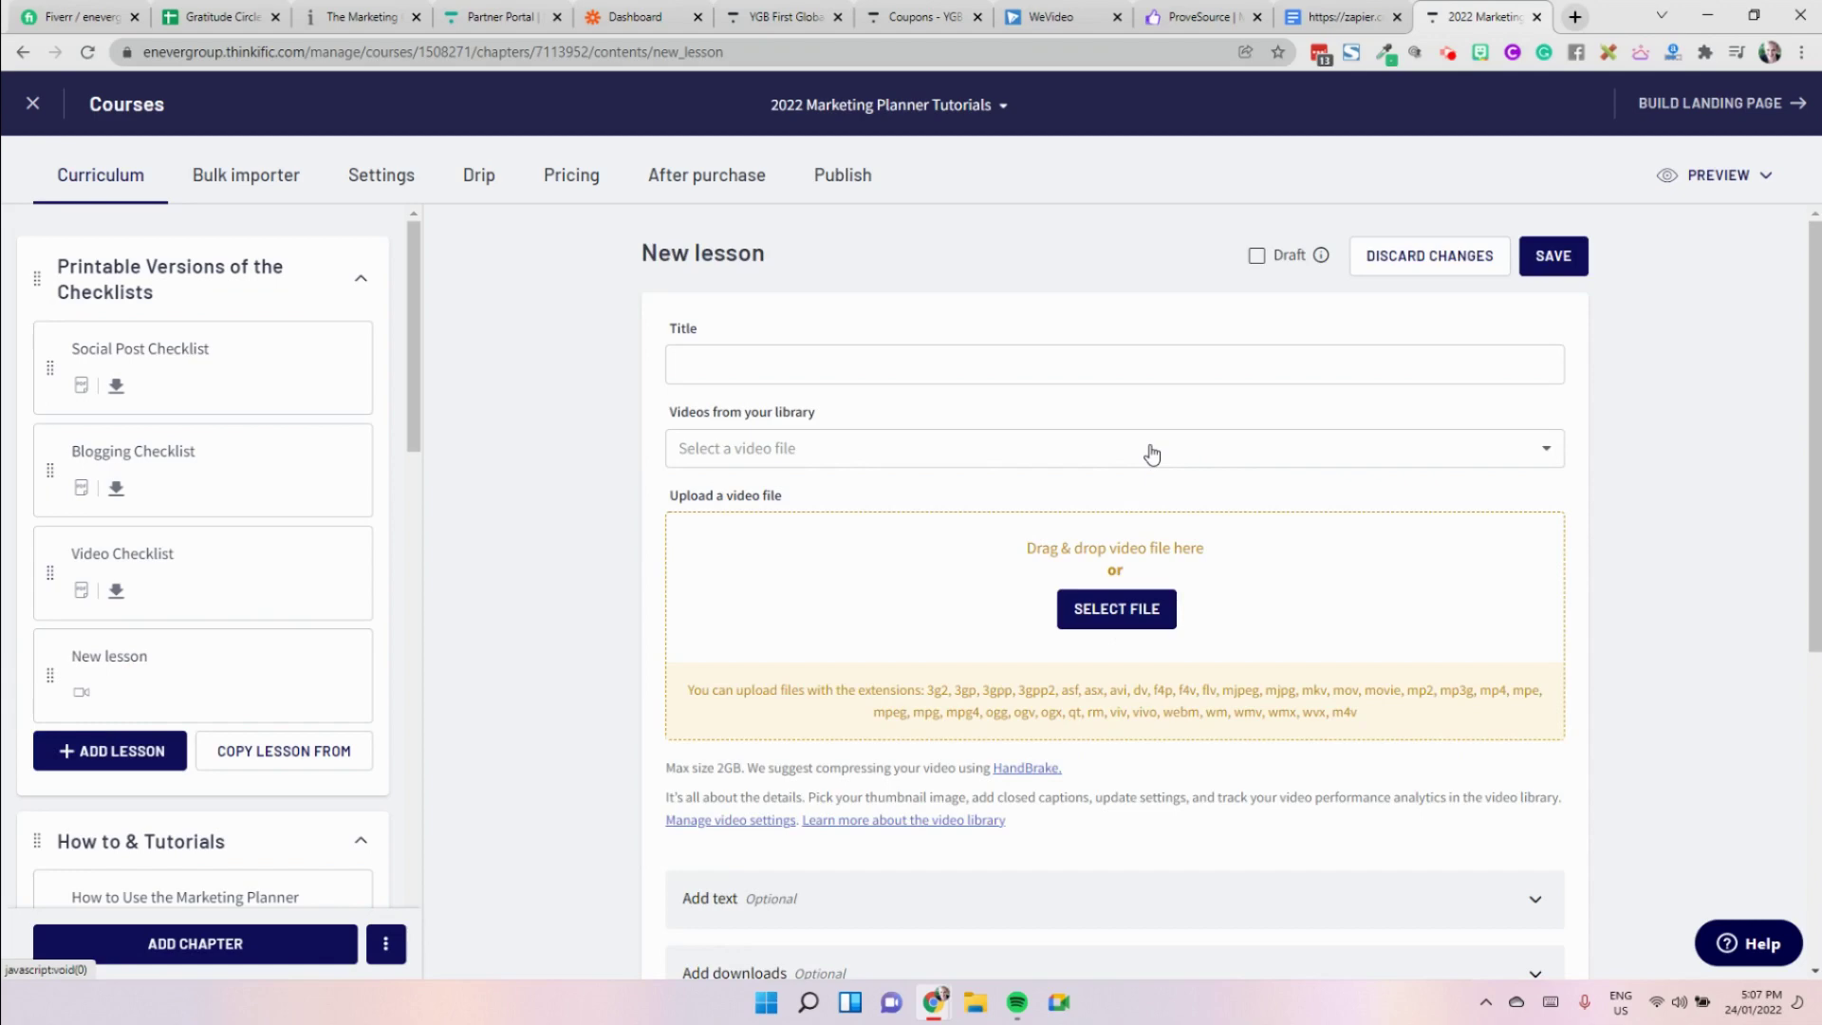
left_click(1151, 455)
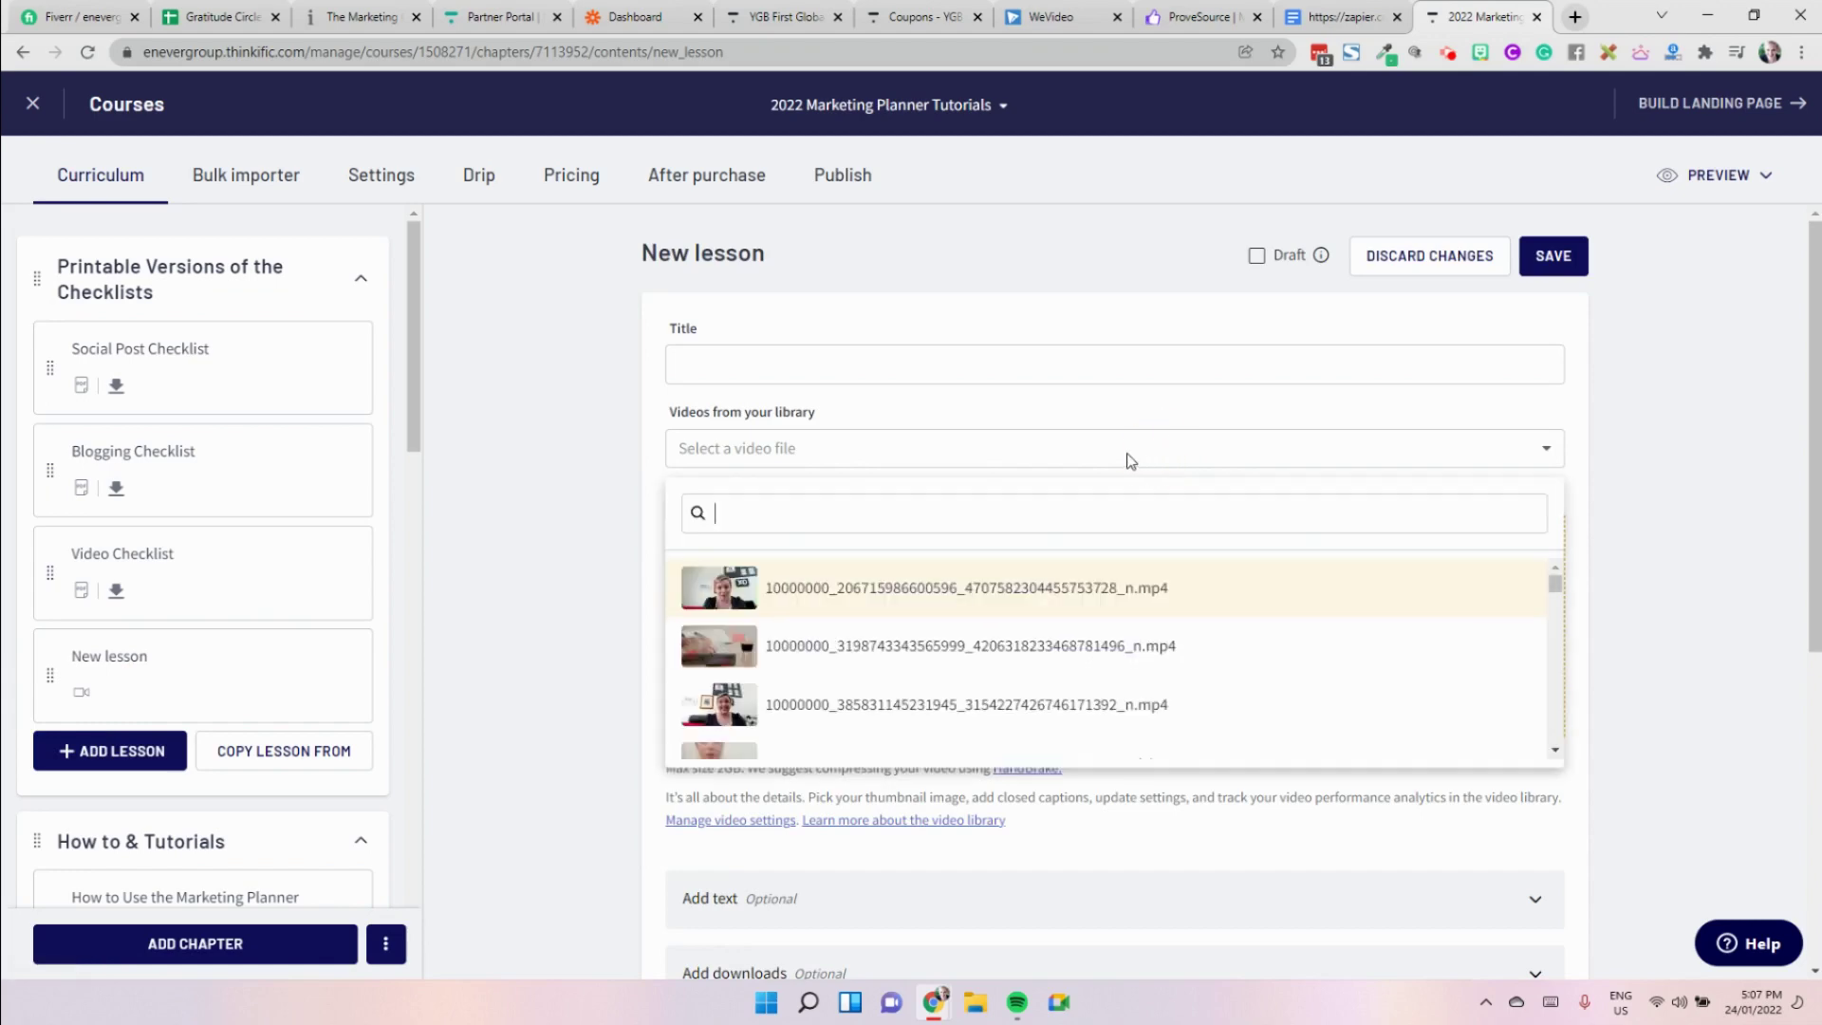
type("c")
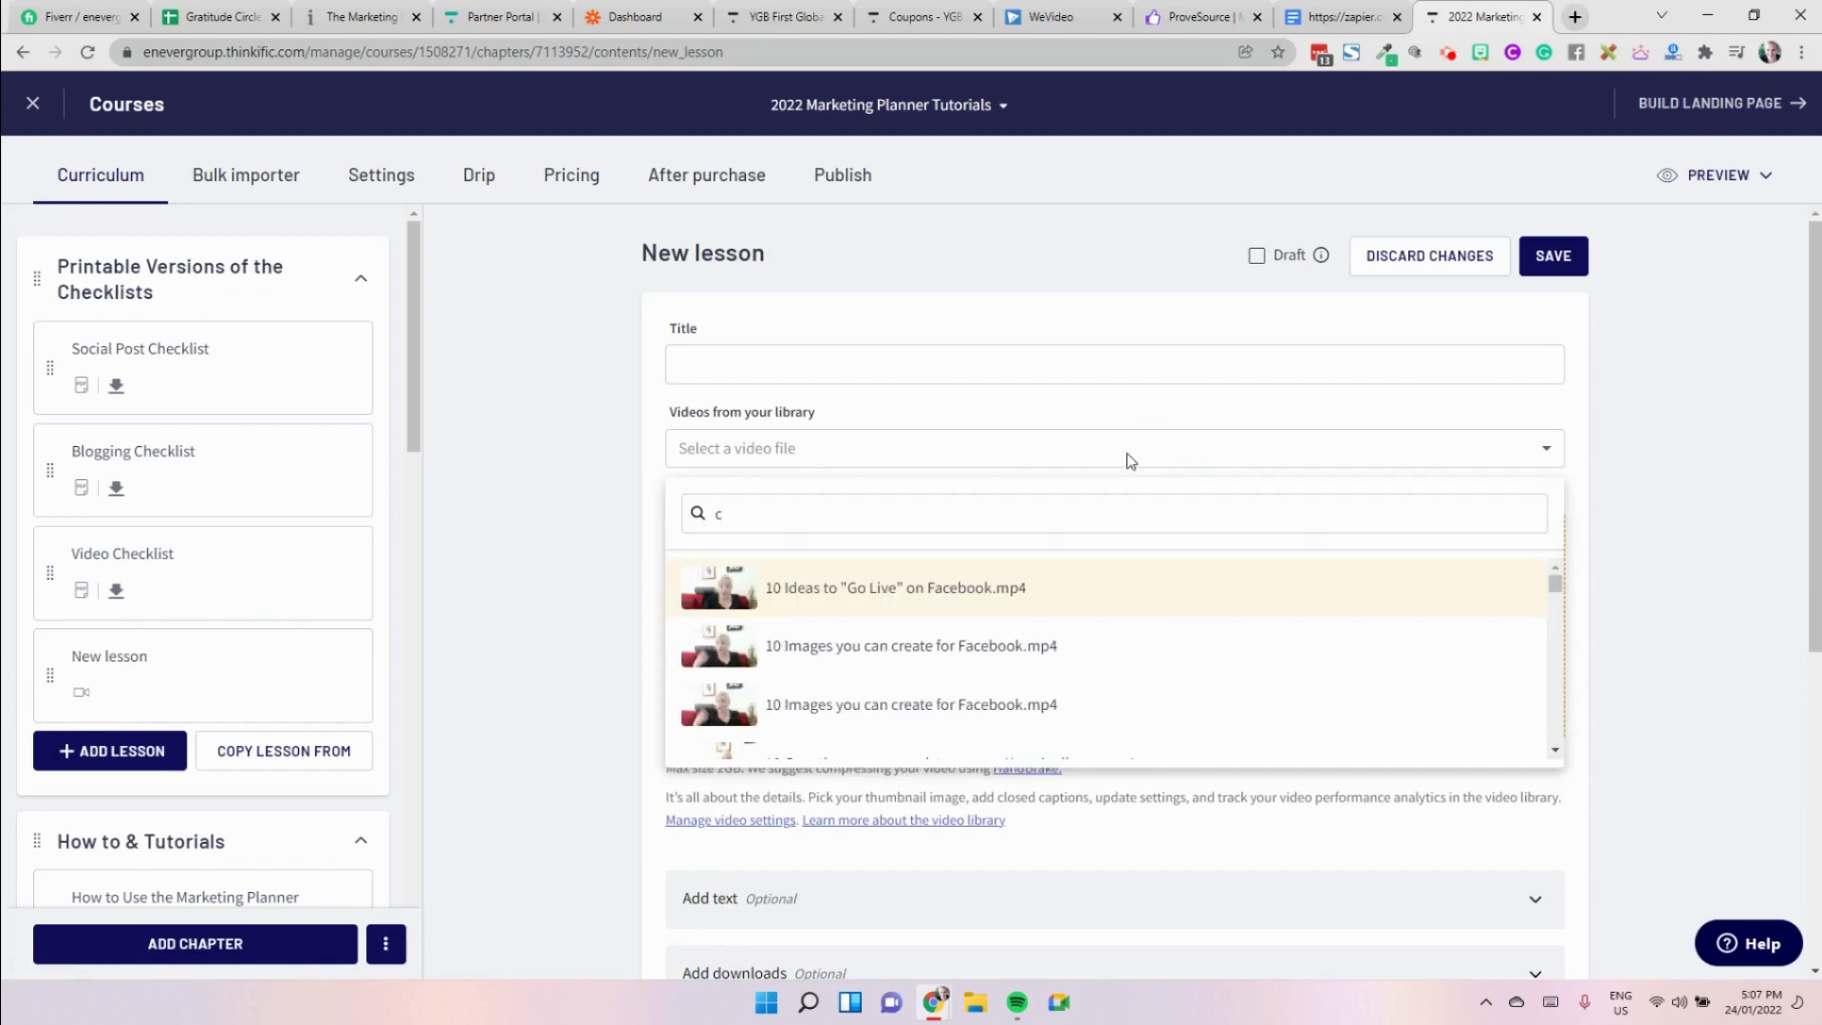
type("our")
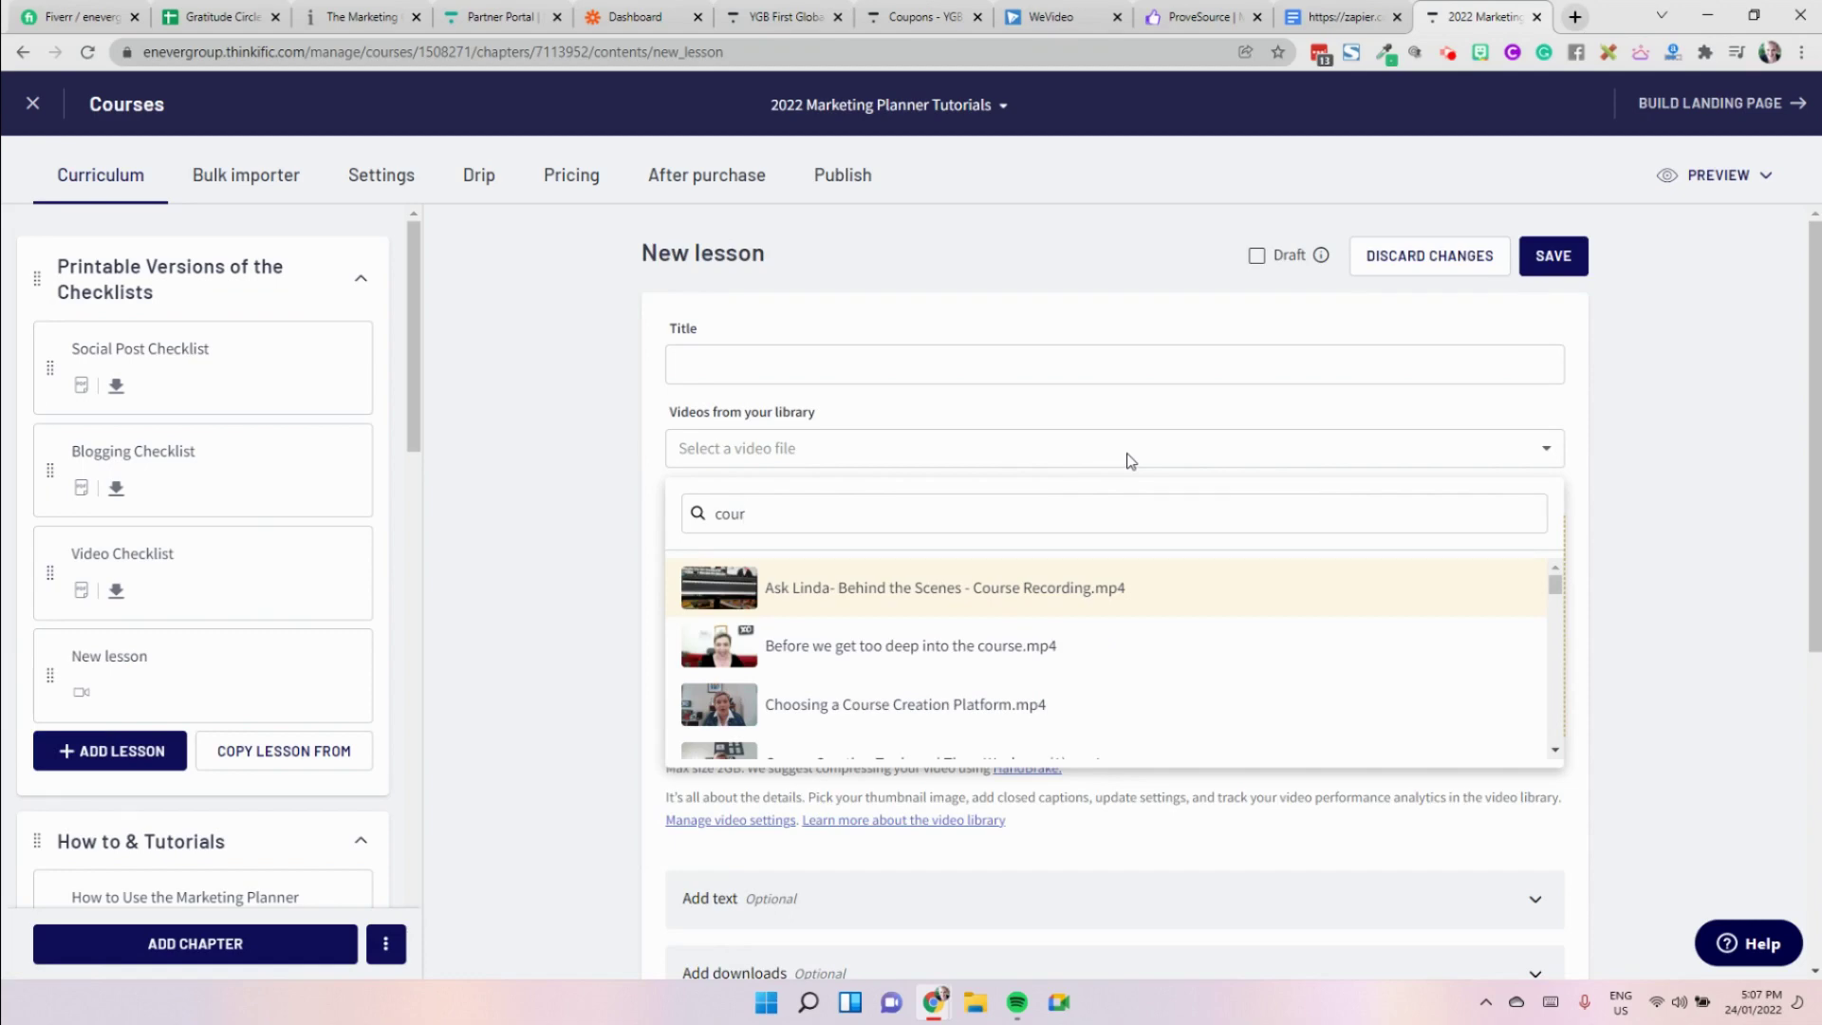
type("se")
type("s")
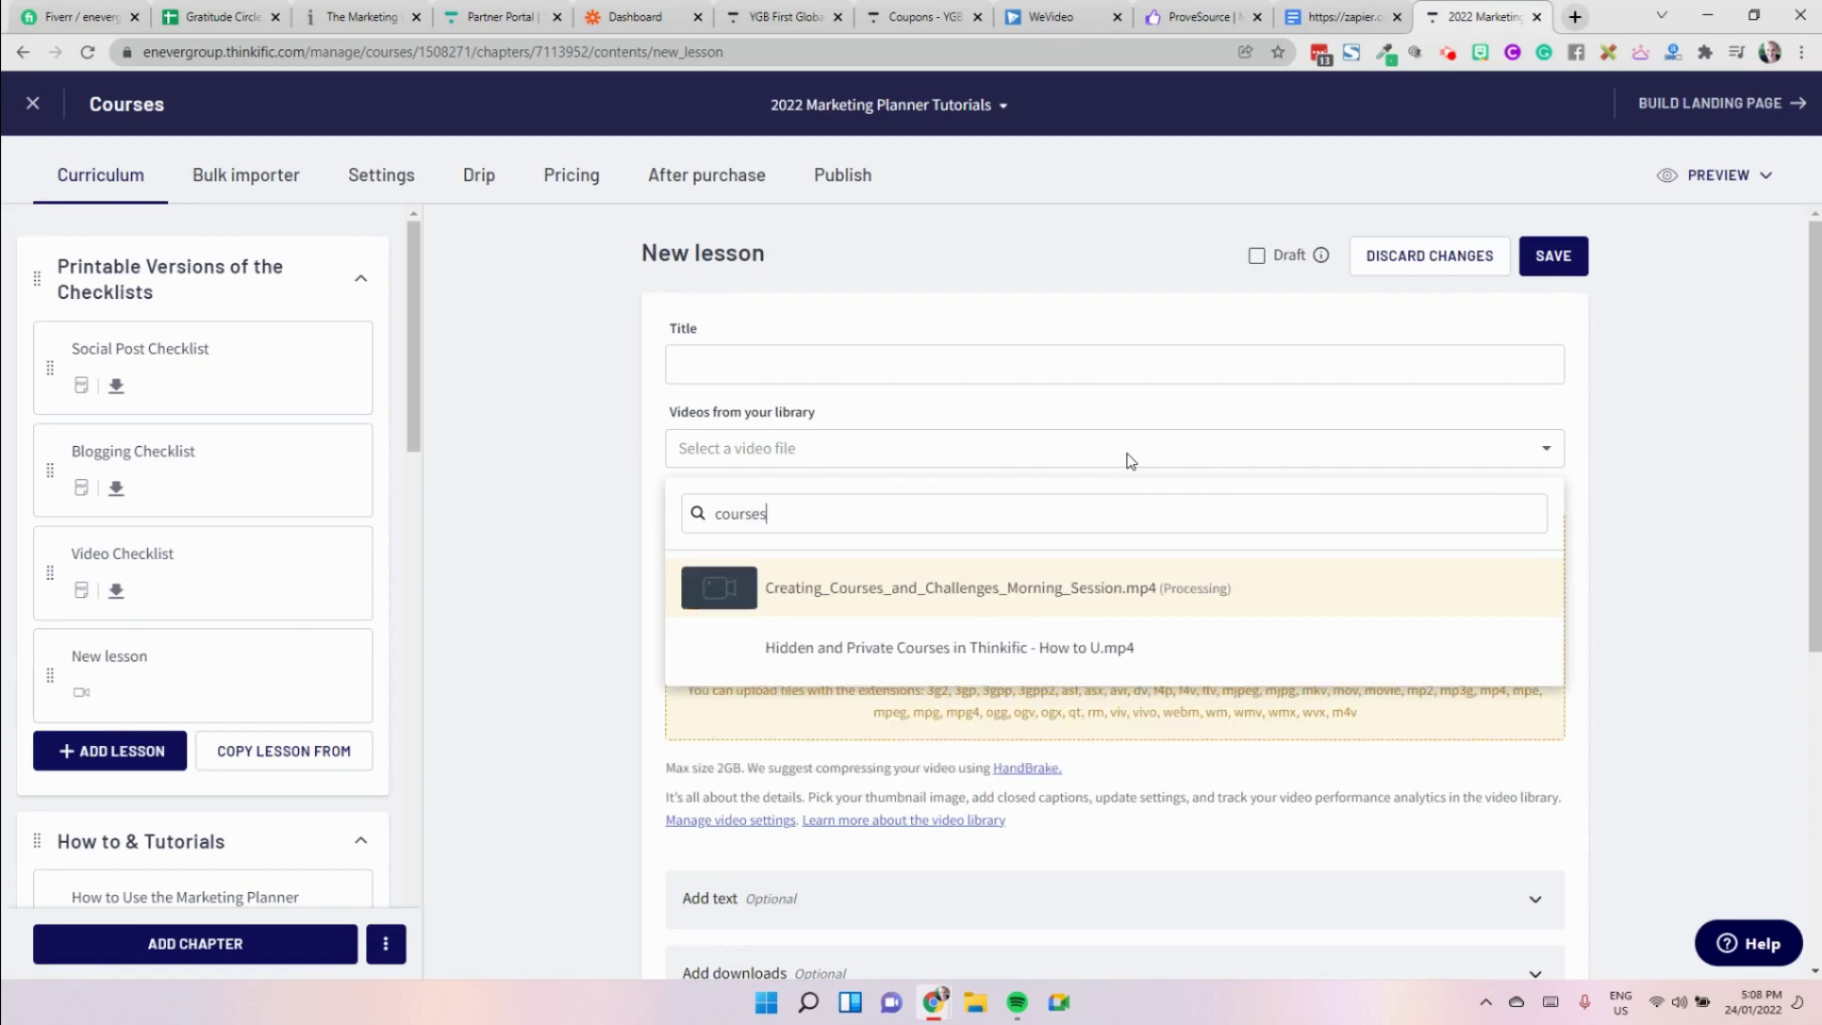
left_click(1063, 607)
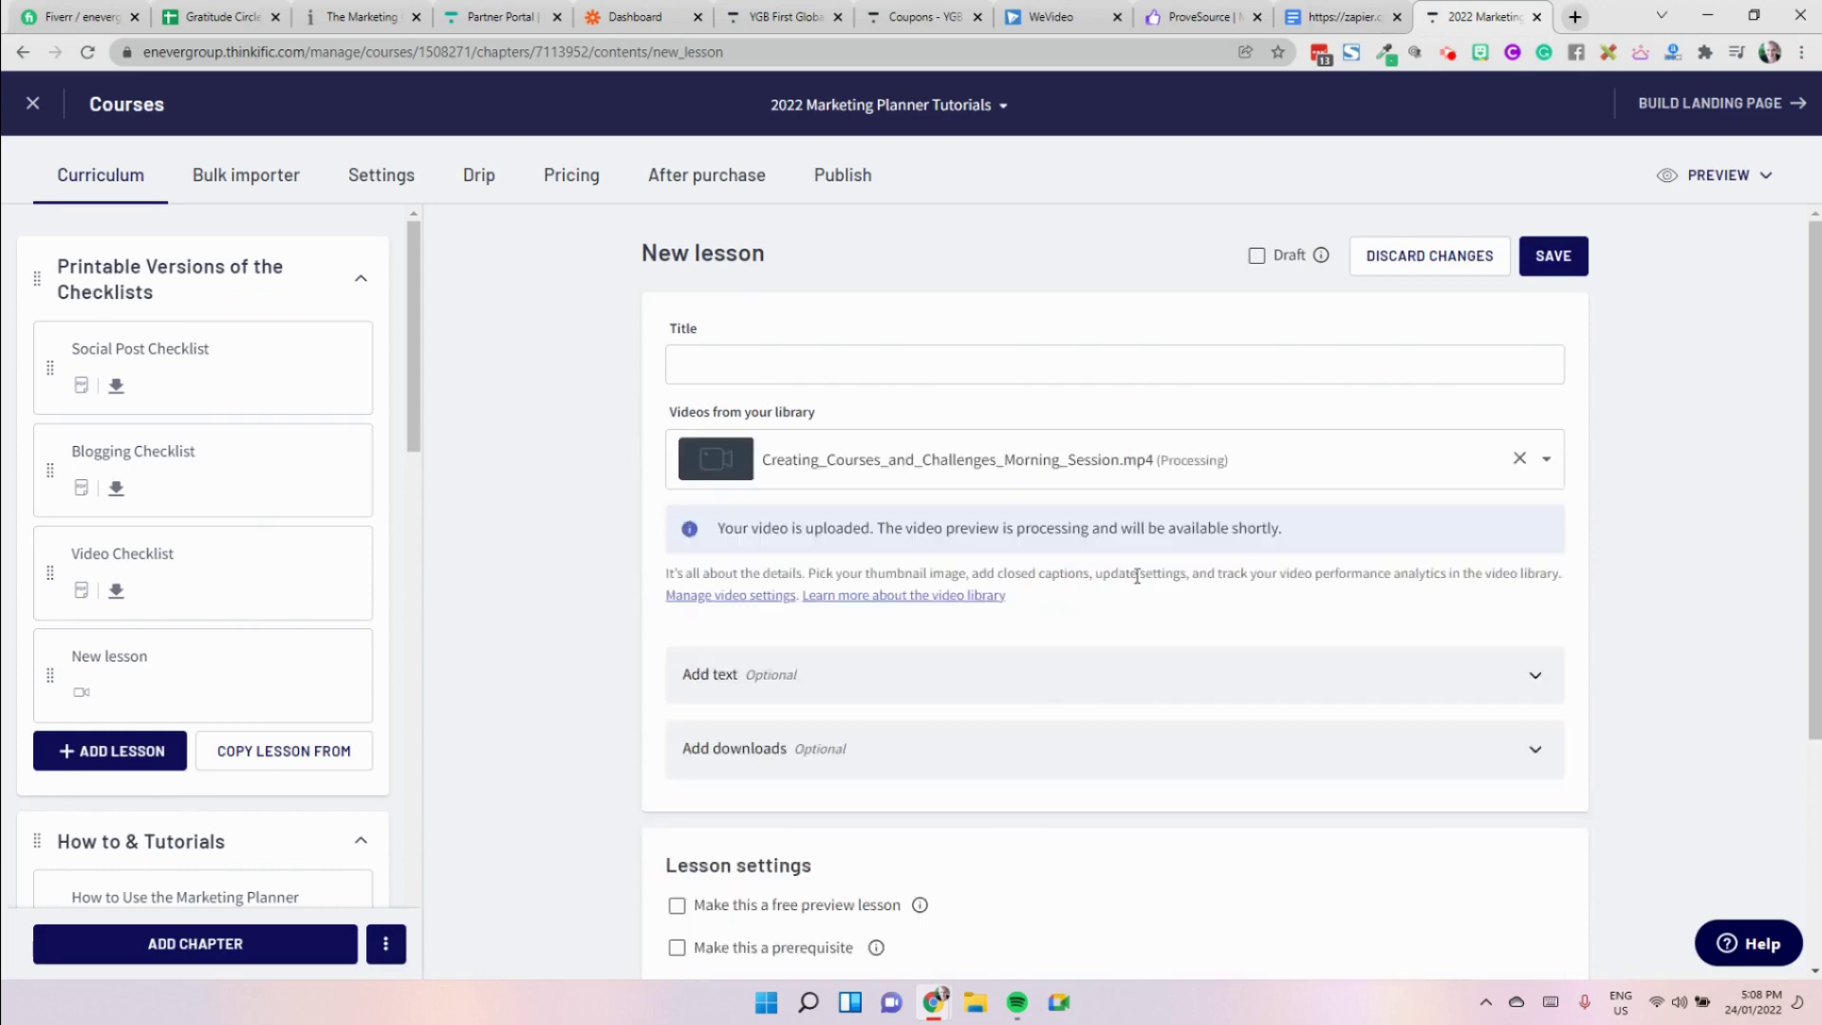
- Expand the lesson's Add text editor and place the cursor in the blank Title field
left_click(1280, 675)
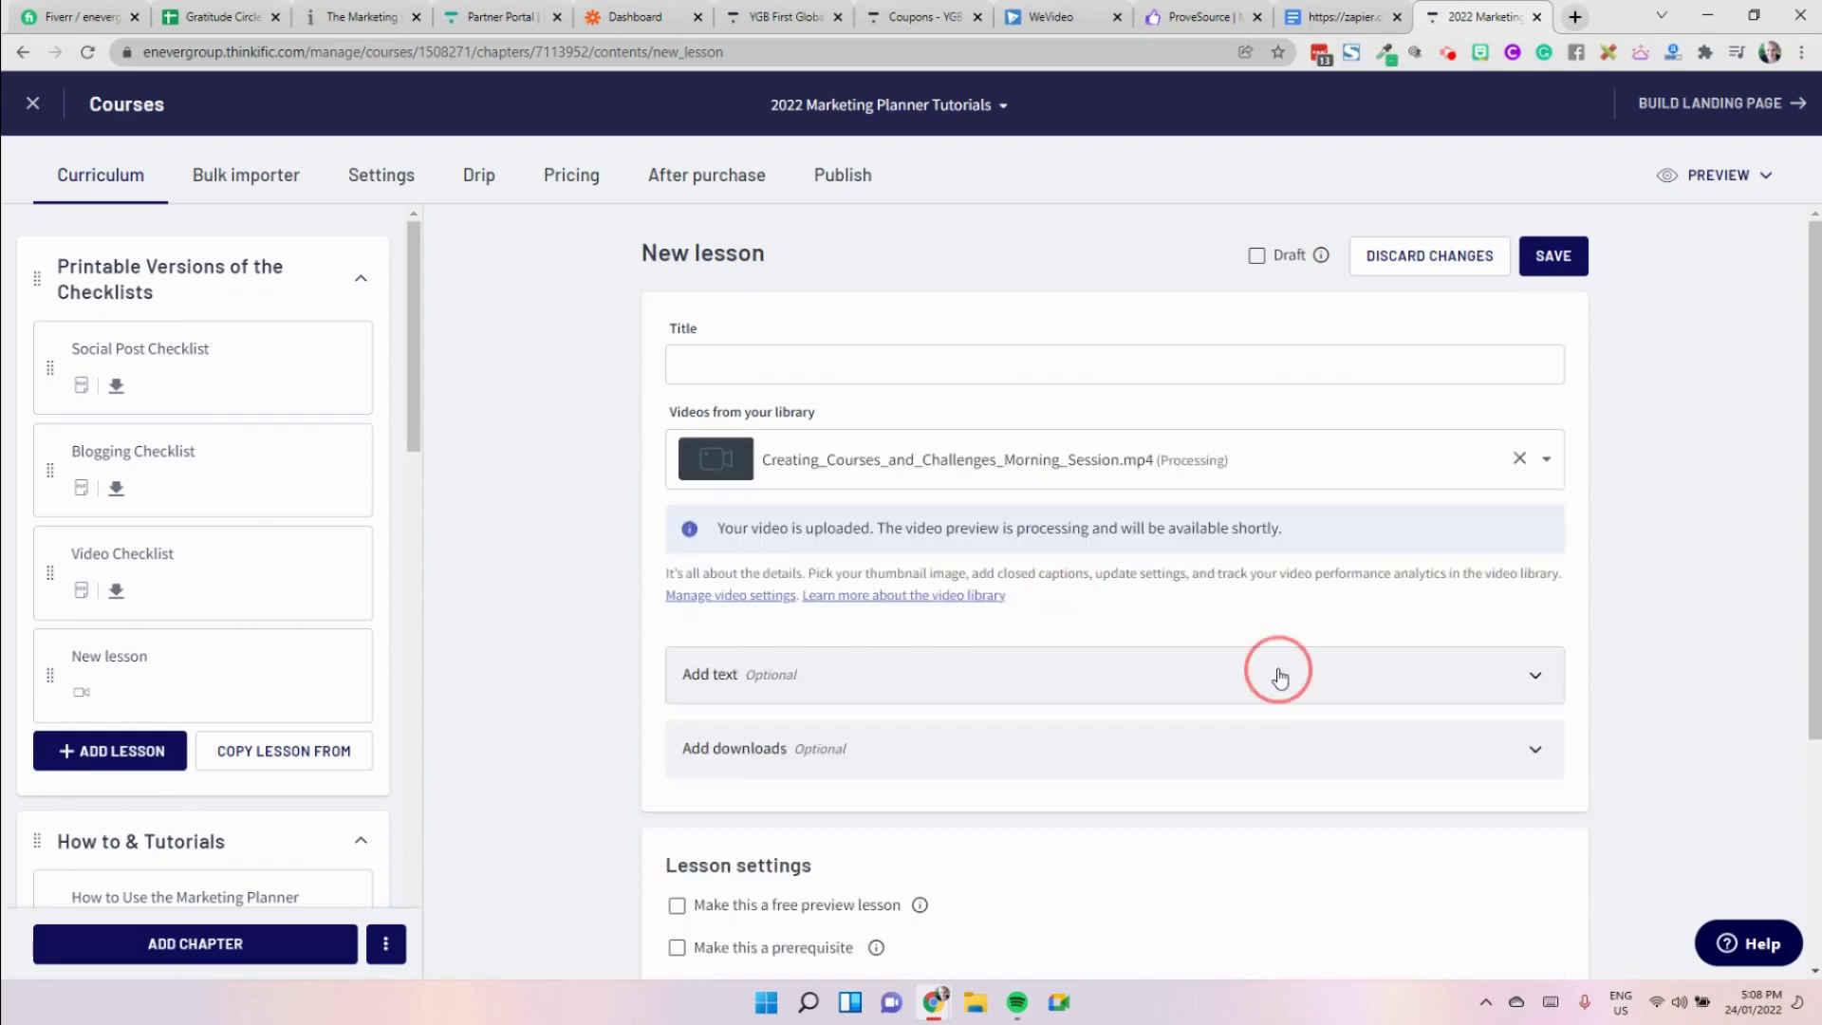
left_click(898, 365)
scroll(1154, 528, "down", 2)
scroll(1152, 527, "down", 1)
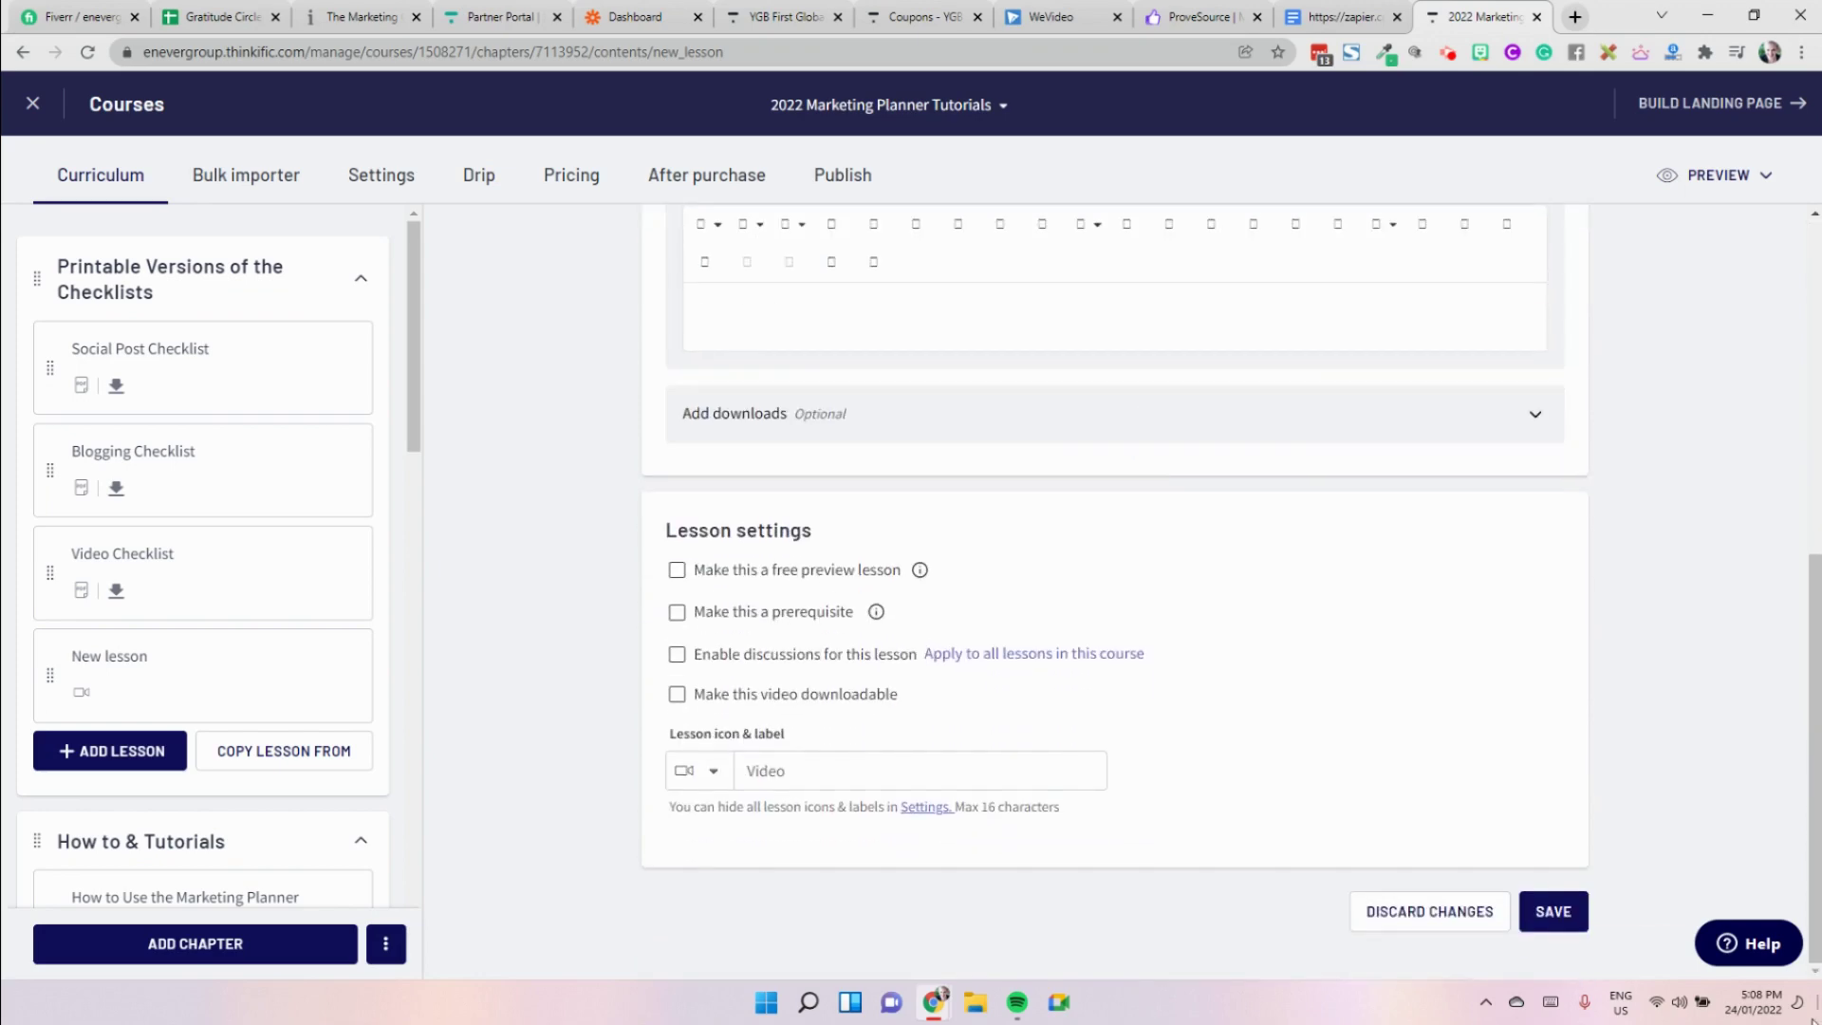
scroll(1602, 864, "up", 4)
scroll(1599, 861, "up", 2)
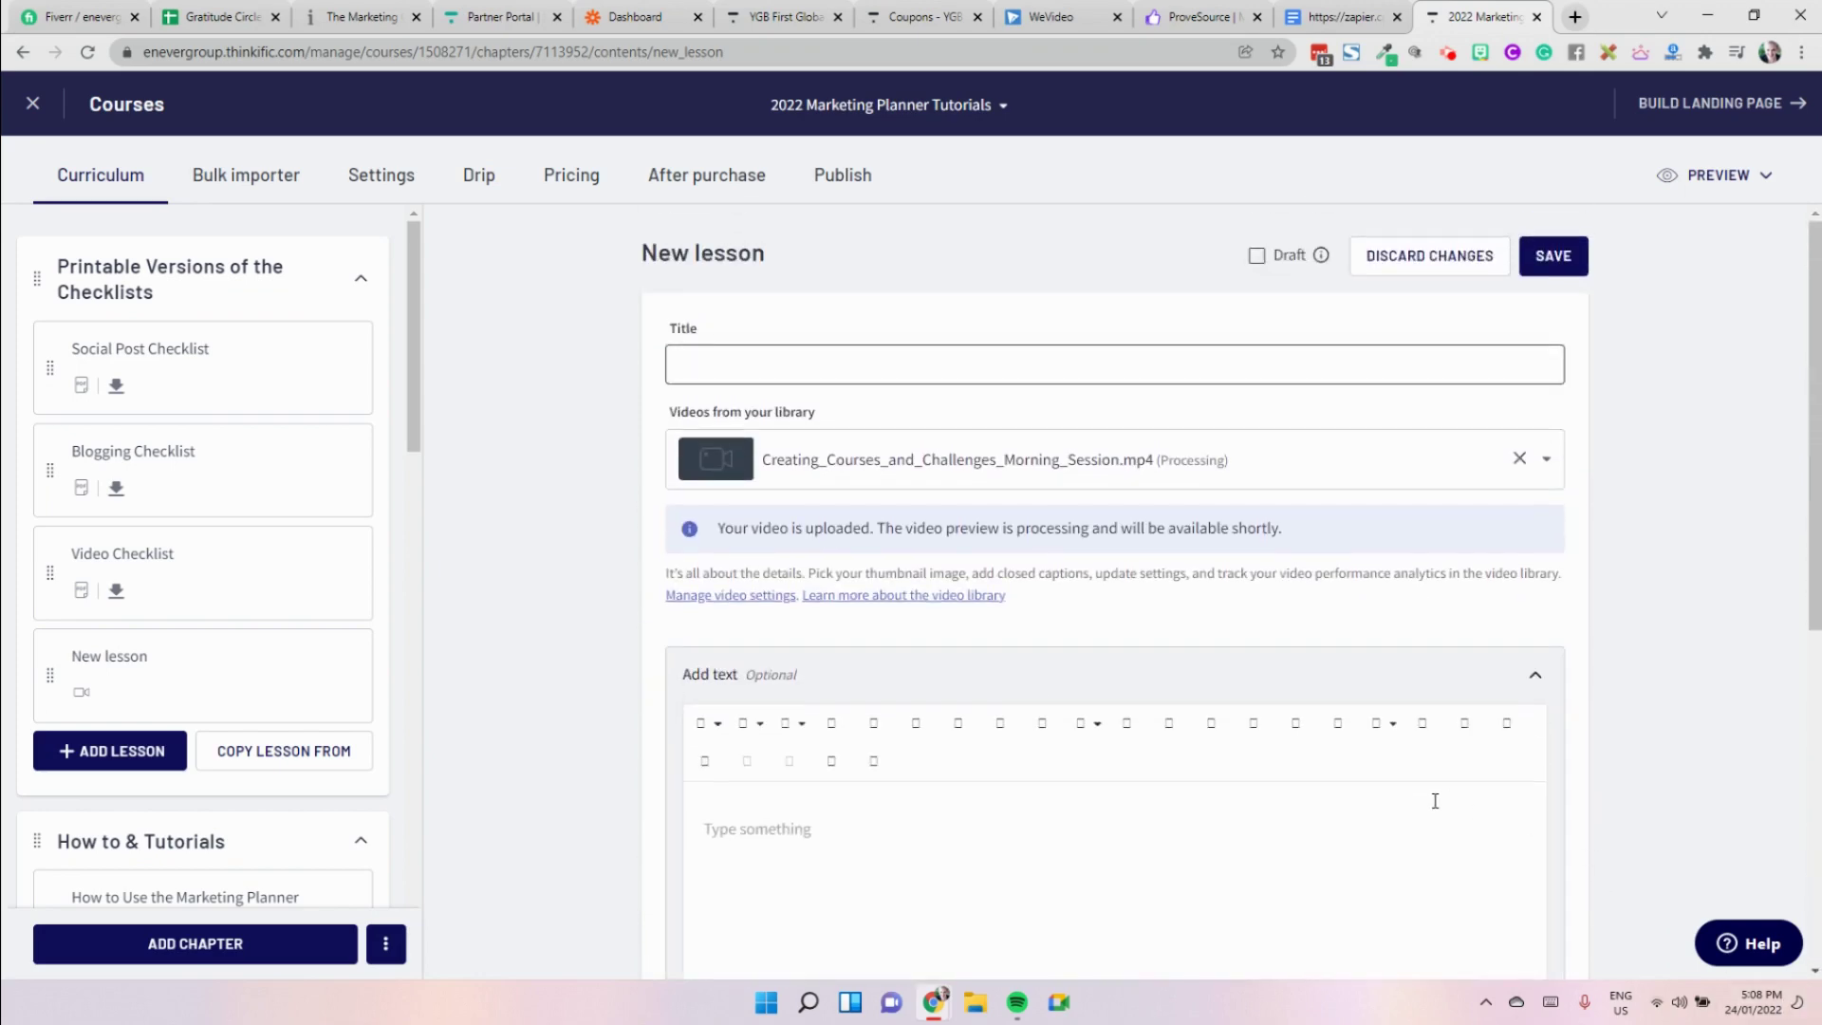
scroll(1441, 681, "down", 4)
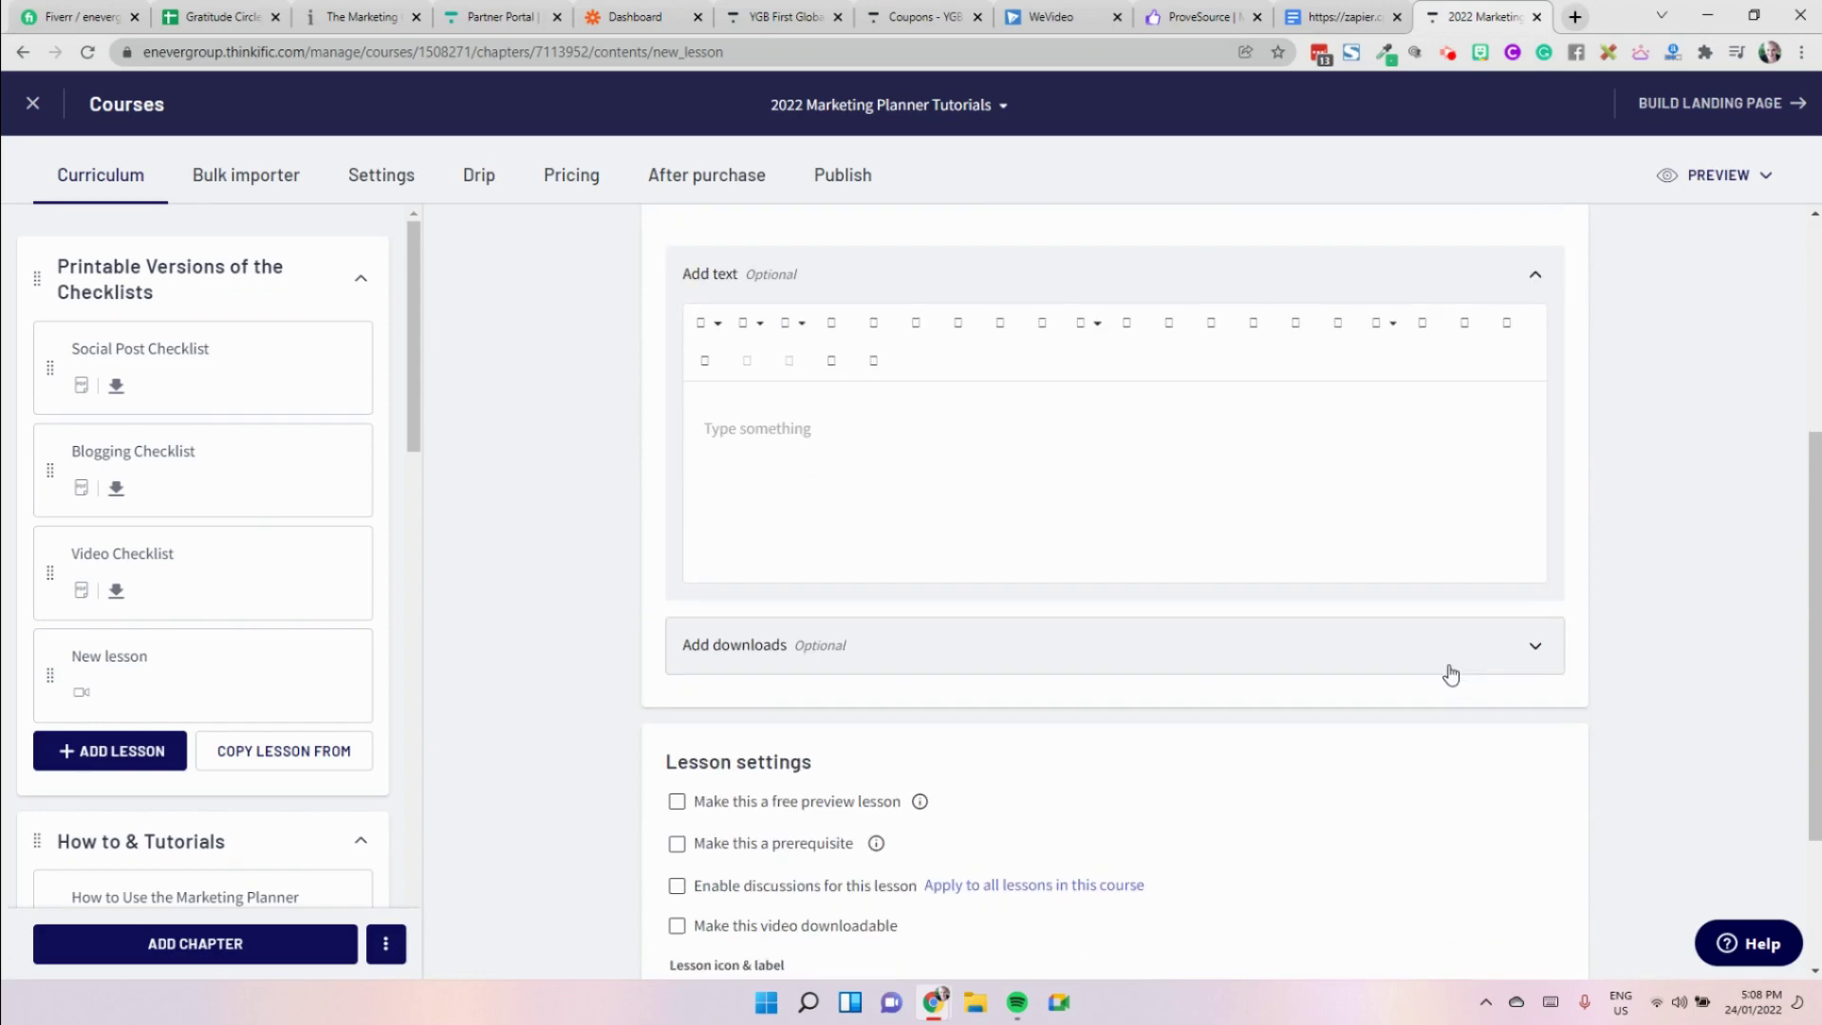
scroll(1450, 674, "up", 4)
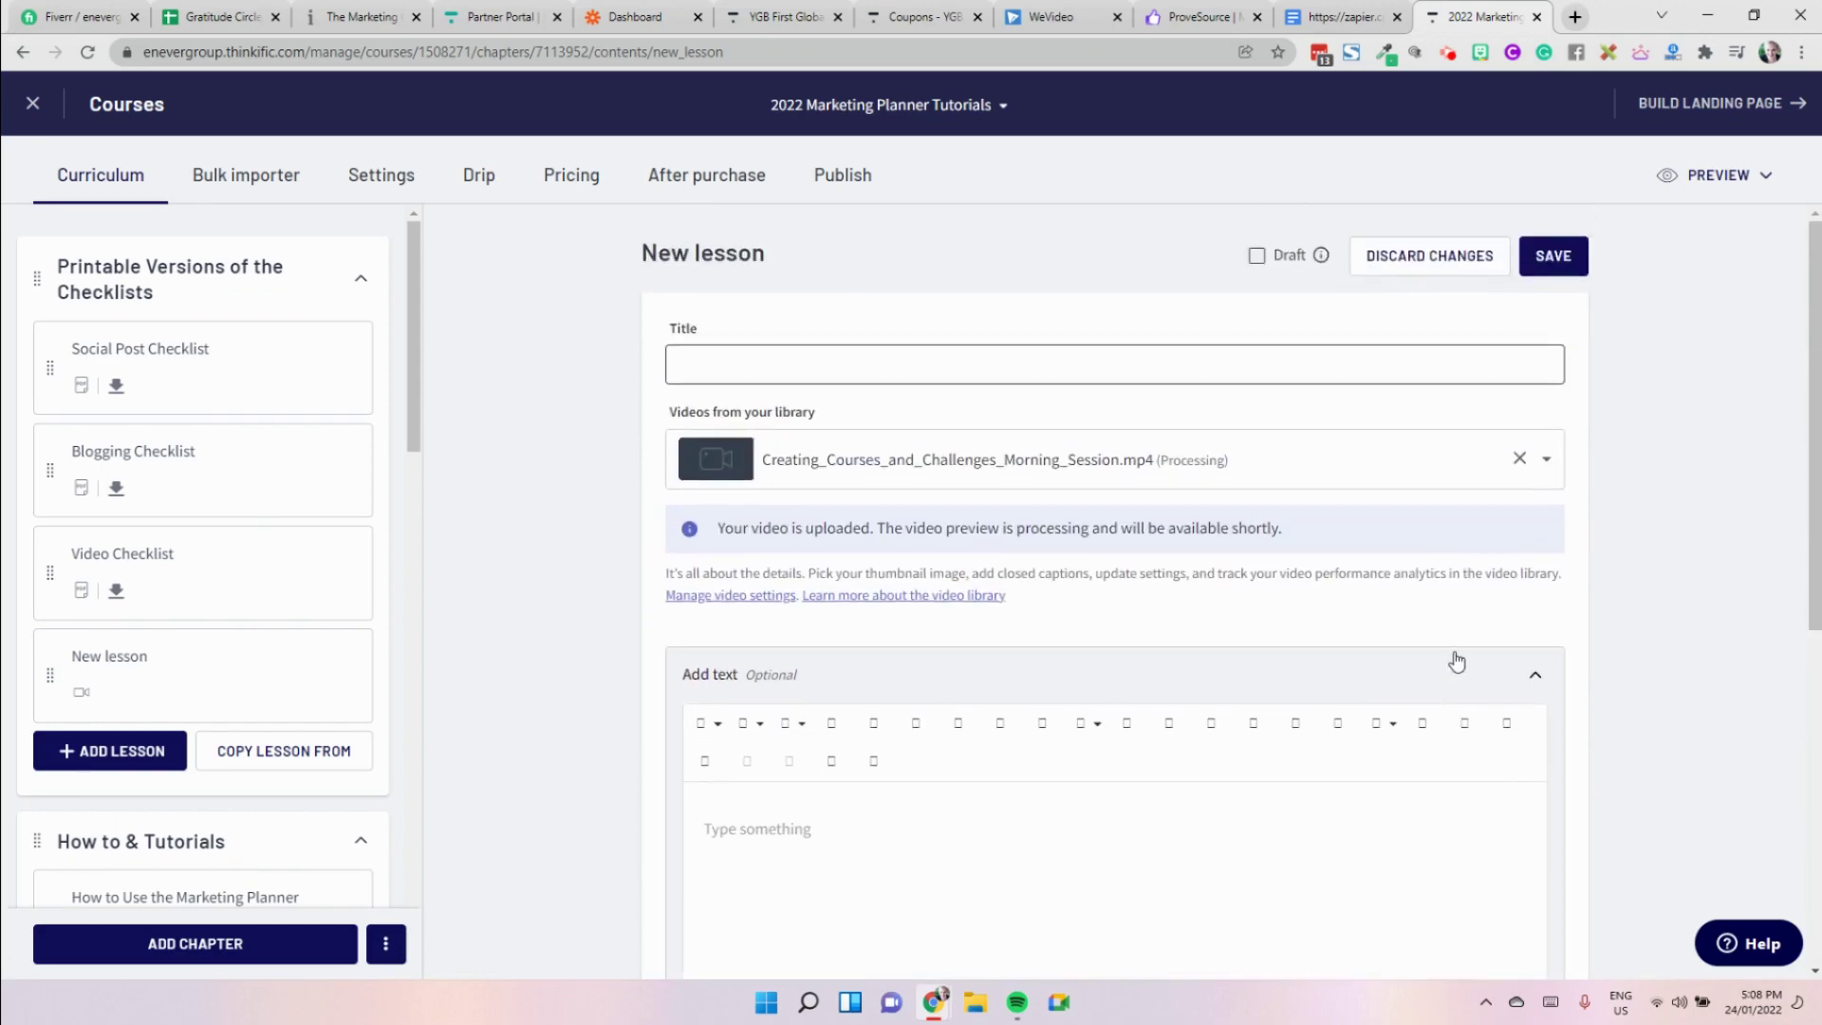